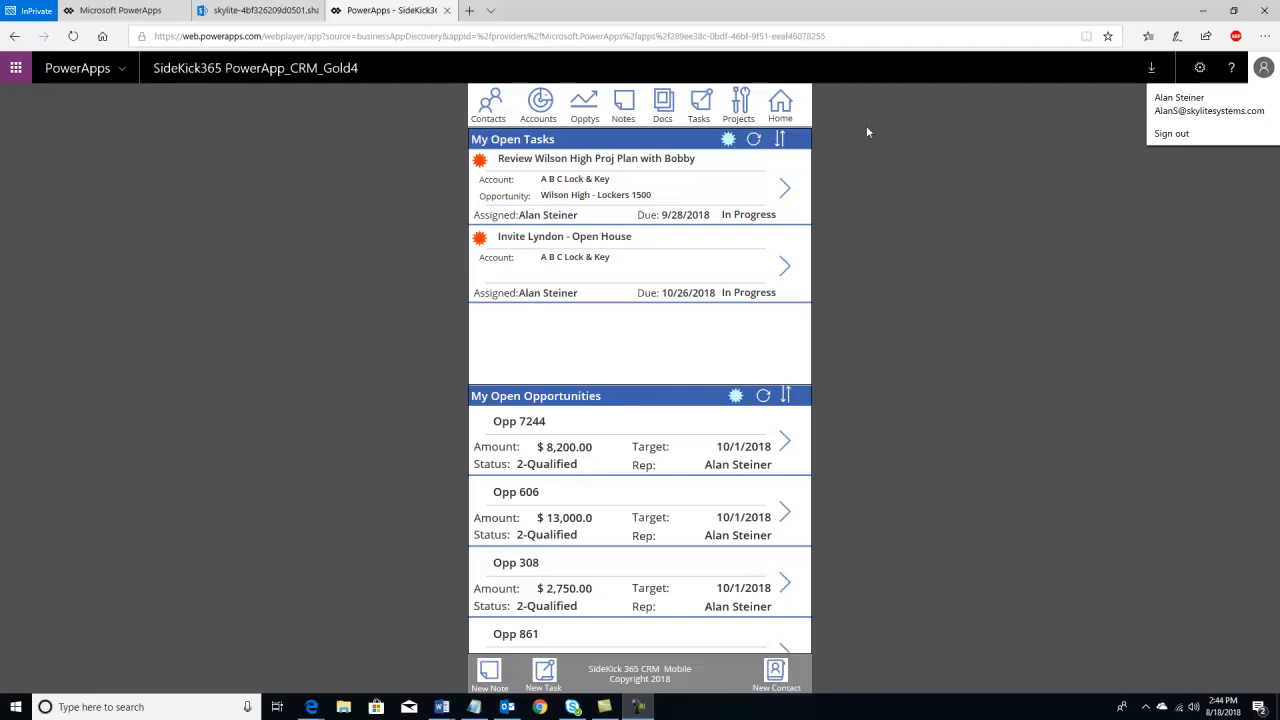
# - Switch to the SideKick365 CRM Demo SharePoint site listing open tasks and opportunities
pyautogui.click(255, 10)
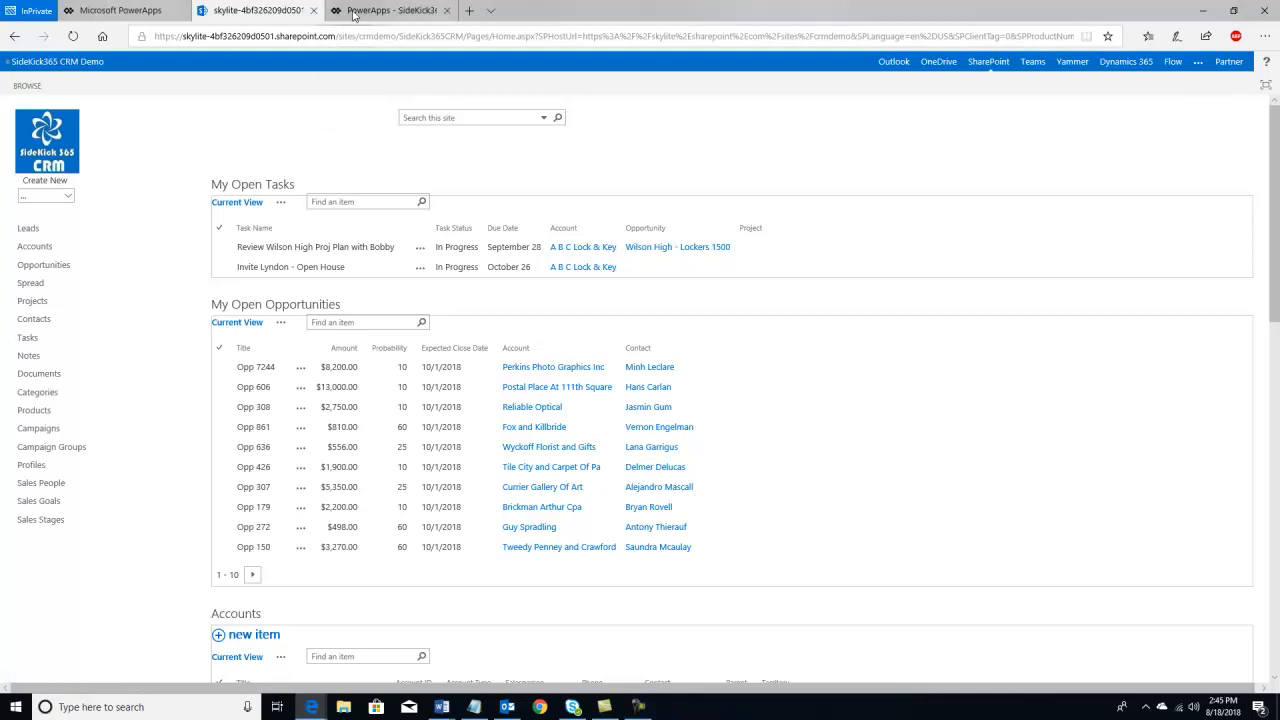
# - Flip between the PowerApp and the SharePoint CRM site to compare their open tasks and opportunities
pyautogui.moveTo(353, 14)
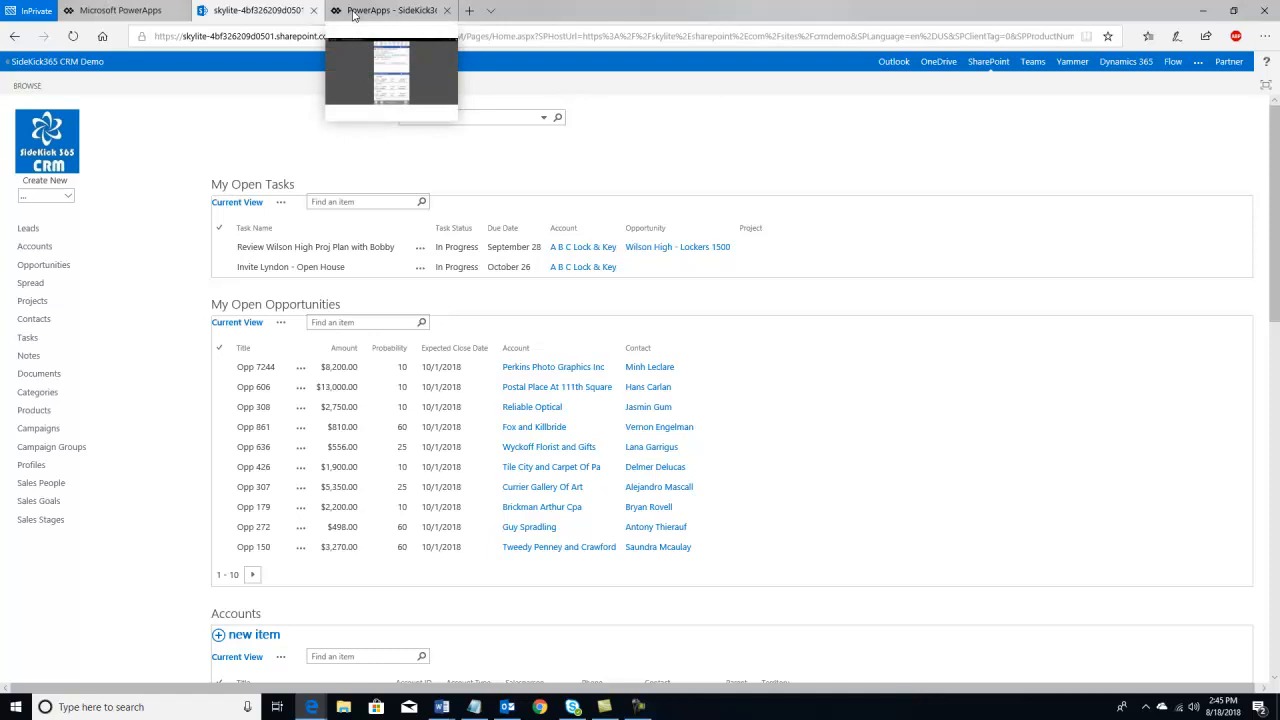
pyautogui.click(353, 14)
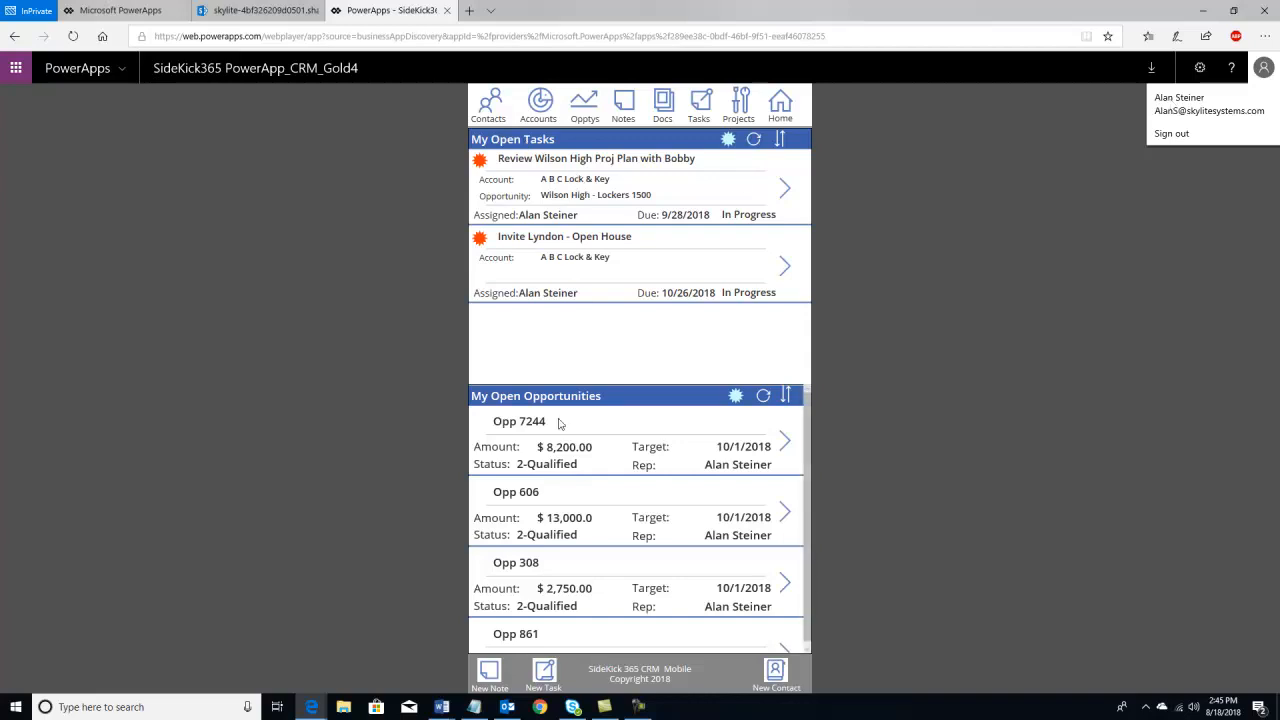
pyautogui.scroll(-1, 560, 422)
pyautogui.scroll(1, 560, 424)
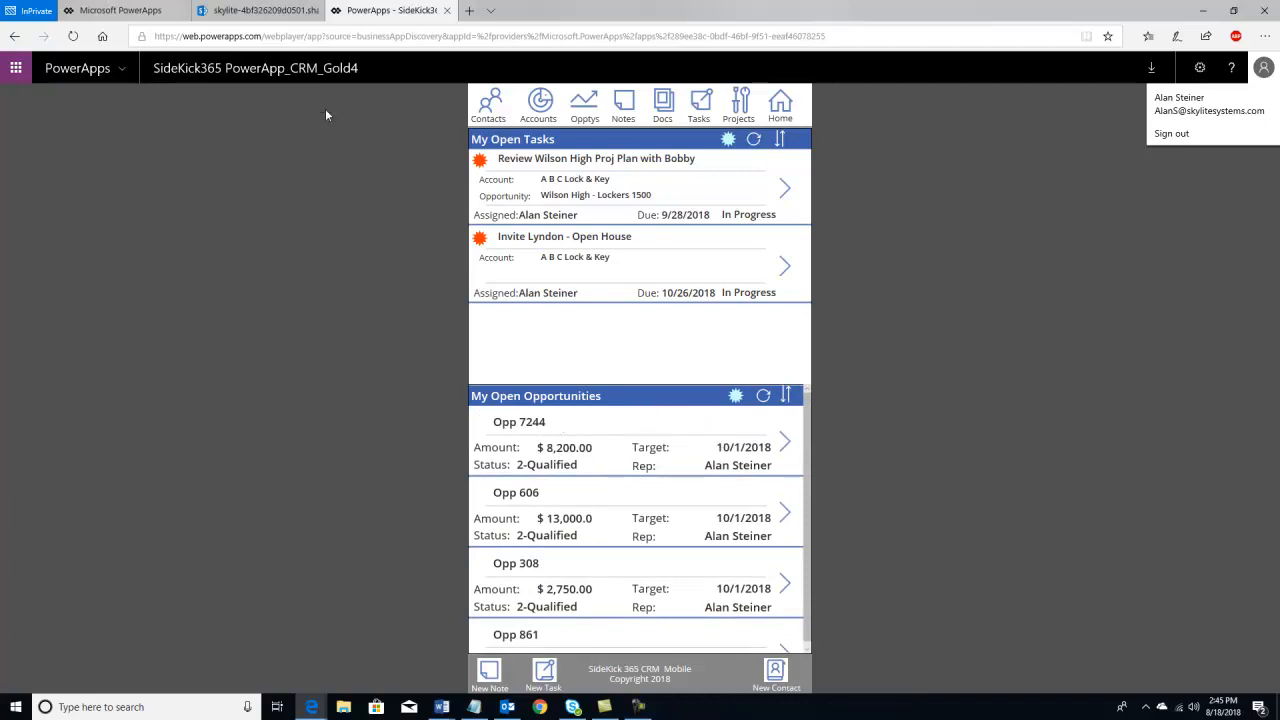
pyautogui.click(216, 11)
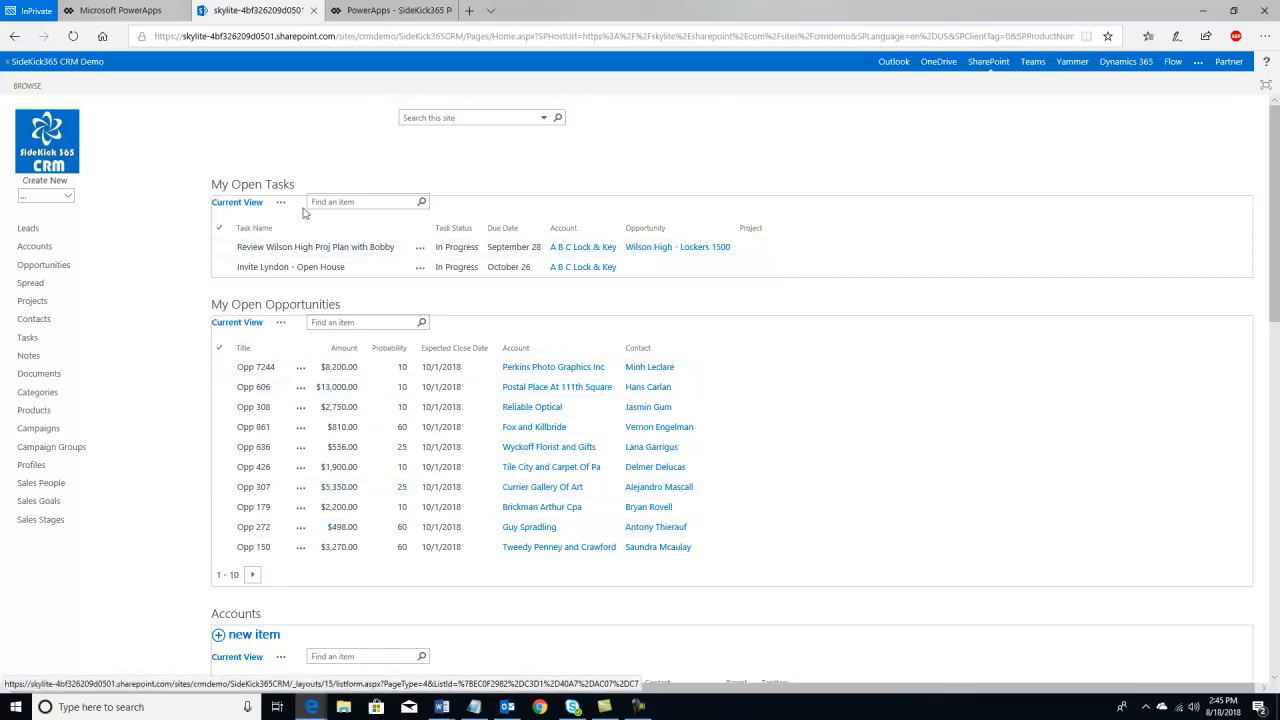
pyautogui.click(355, 12)
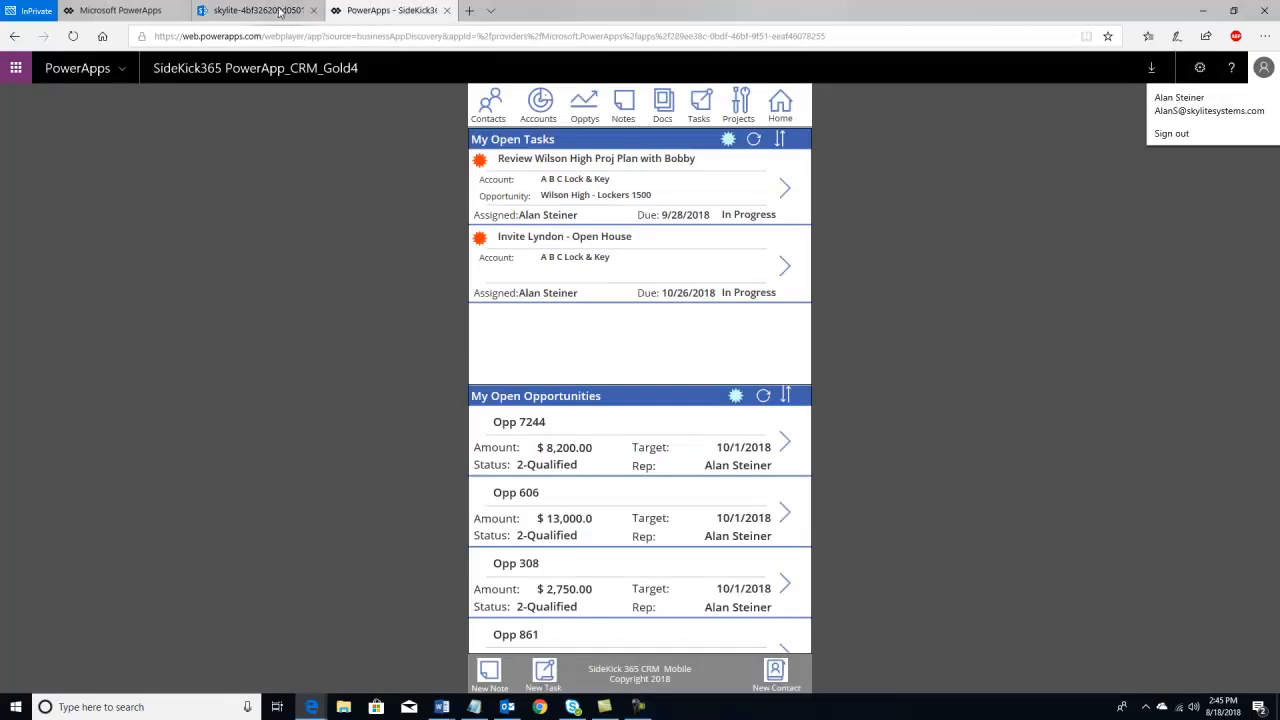
pyautogui.click(280, 12)
# - Scroll the SharePoint home page, then return to the PowerApp and open its Accounts list
pyautogui.scroll(-3, 262, 449)
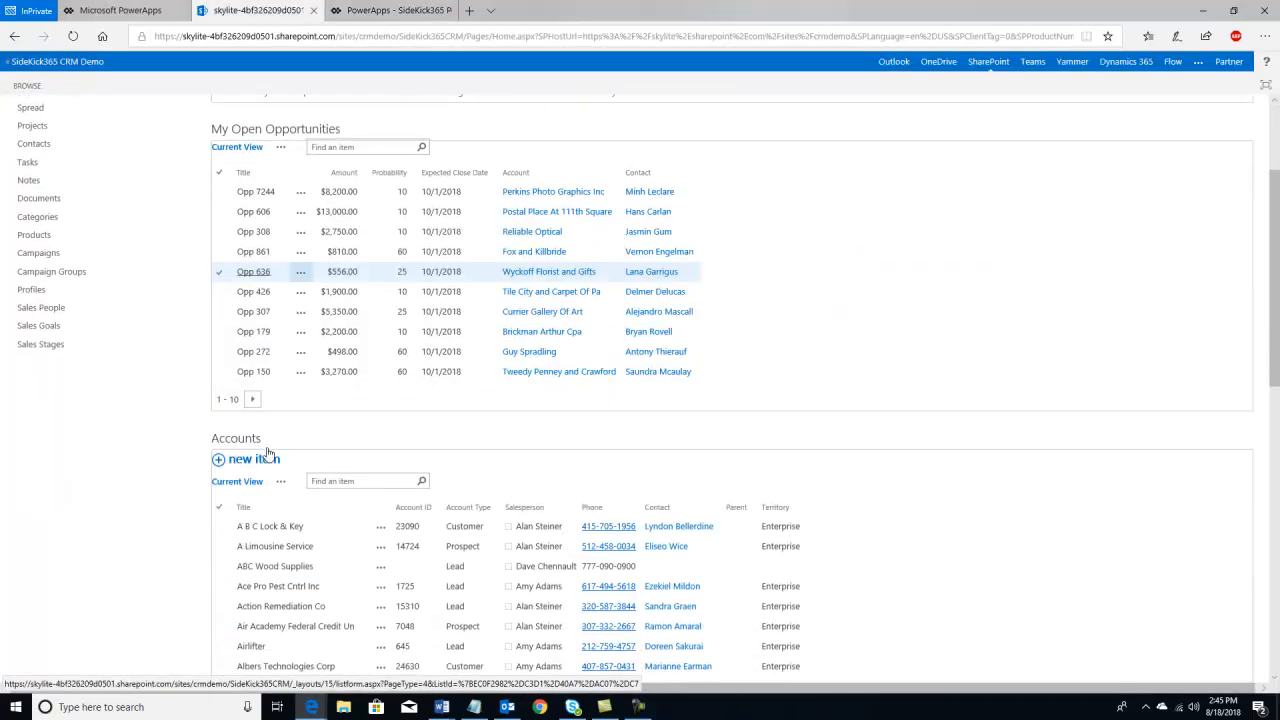
pyautogui.scroll(3, 262, 449)
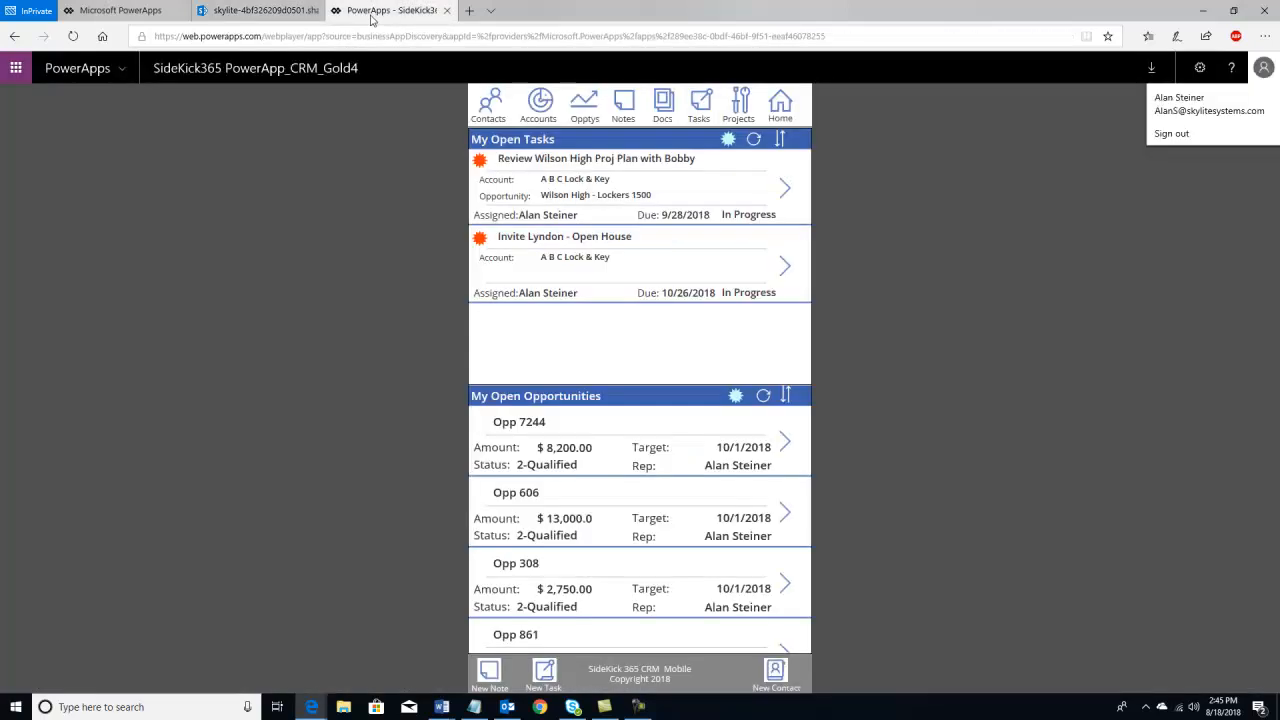
pyautogui.click(374, 10)
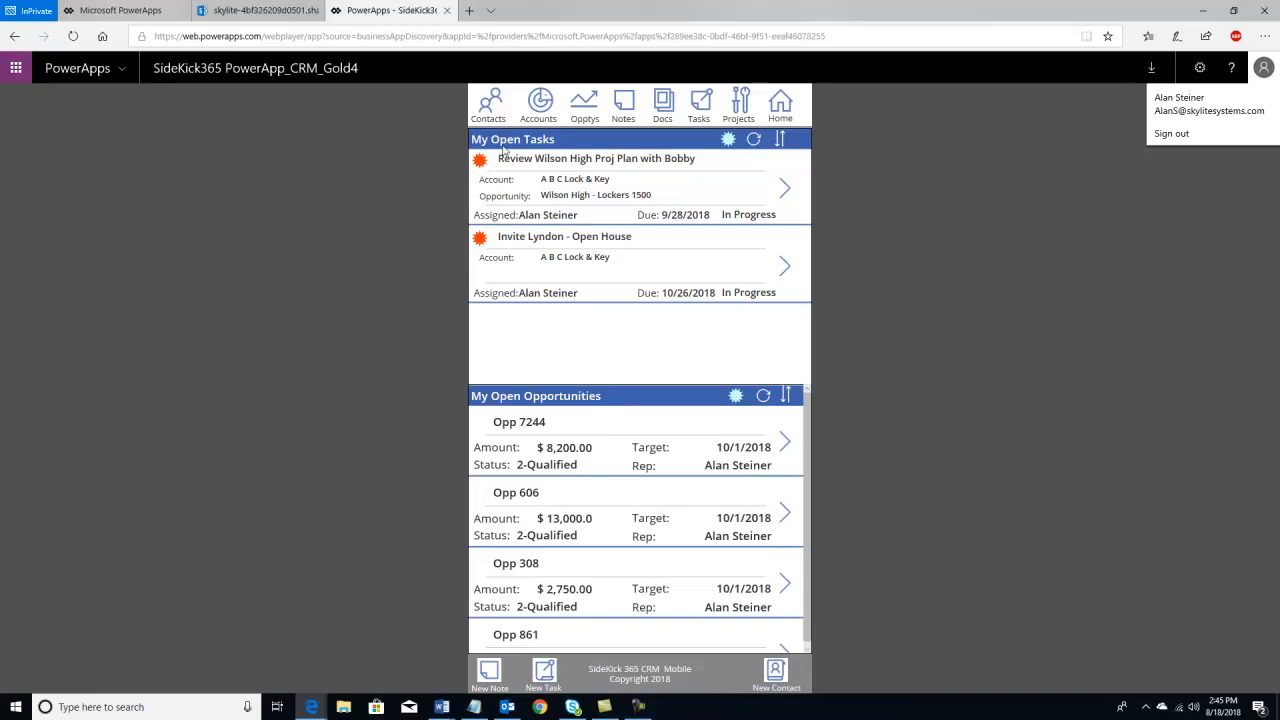
pyautogui.click(538, 104)
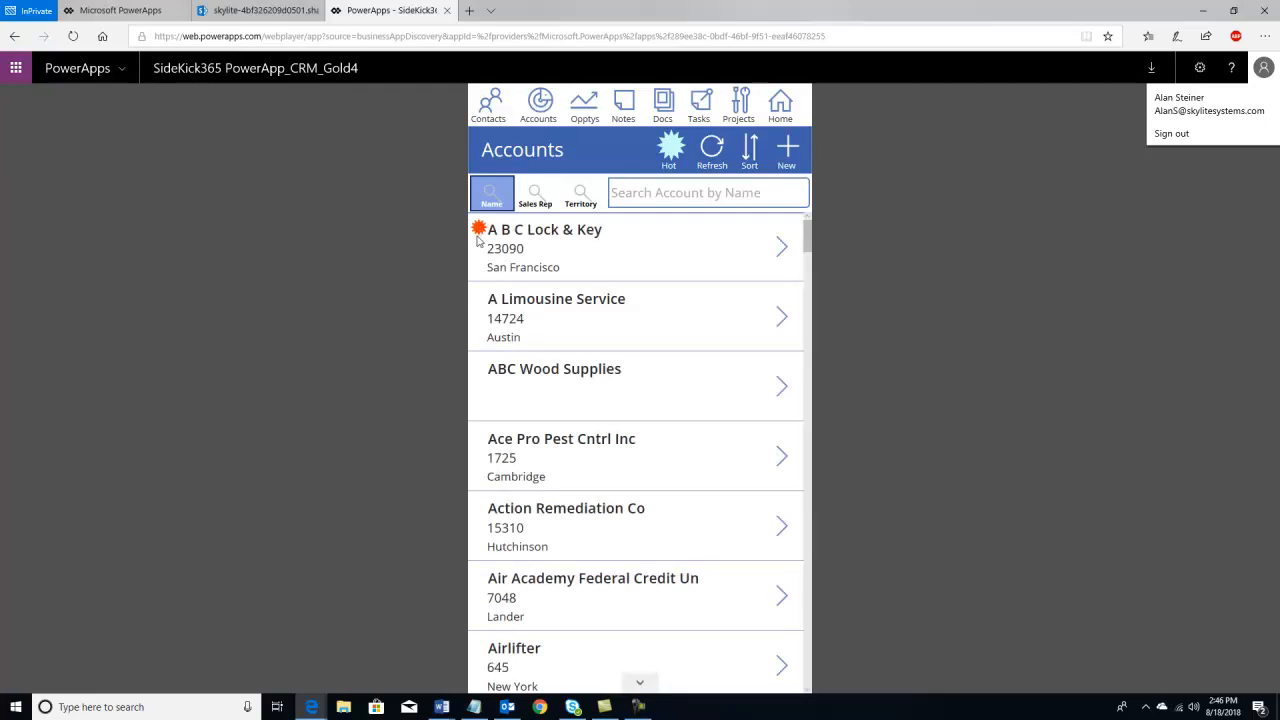
# - Toggle the Hot filter on and off, and compare with SharePoint's Accounts list
pyautogui.click(672, 148)
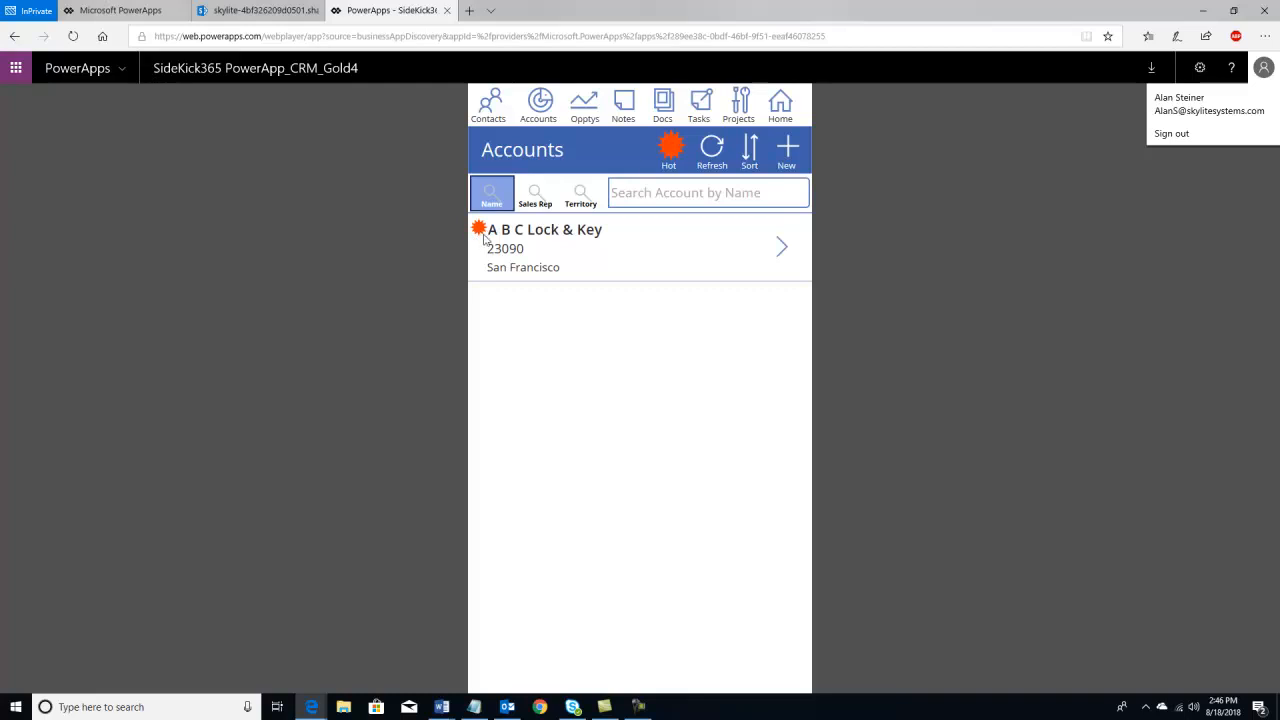
pyautogui.click(675, 148)
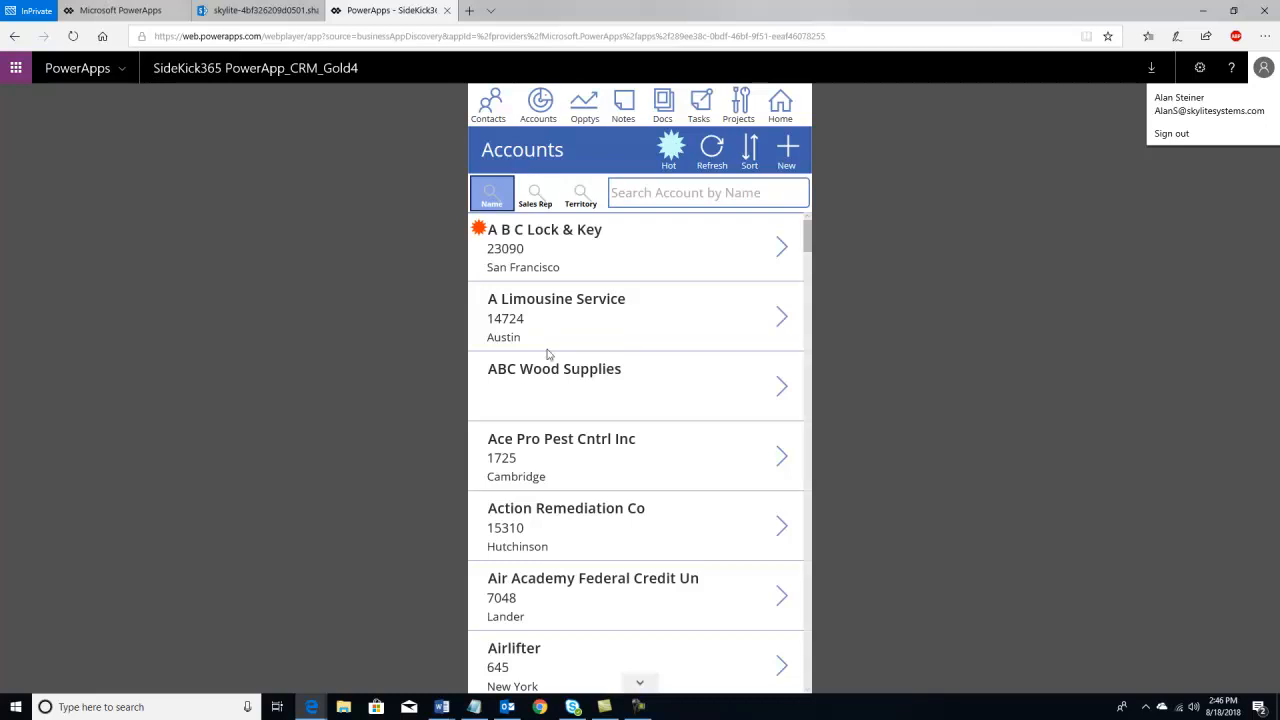
pyautogui.moveTo(238, 12)
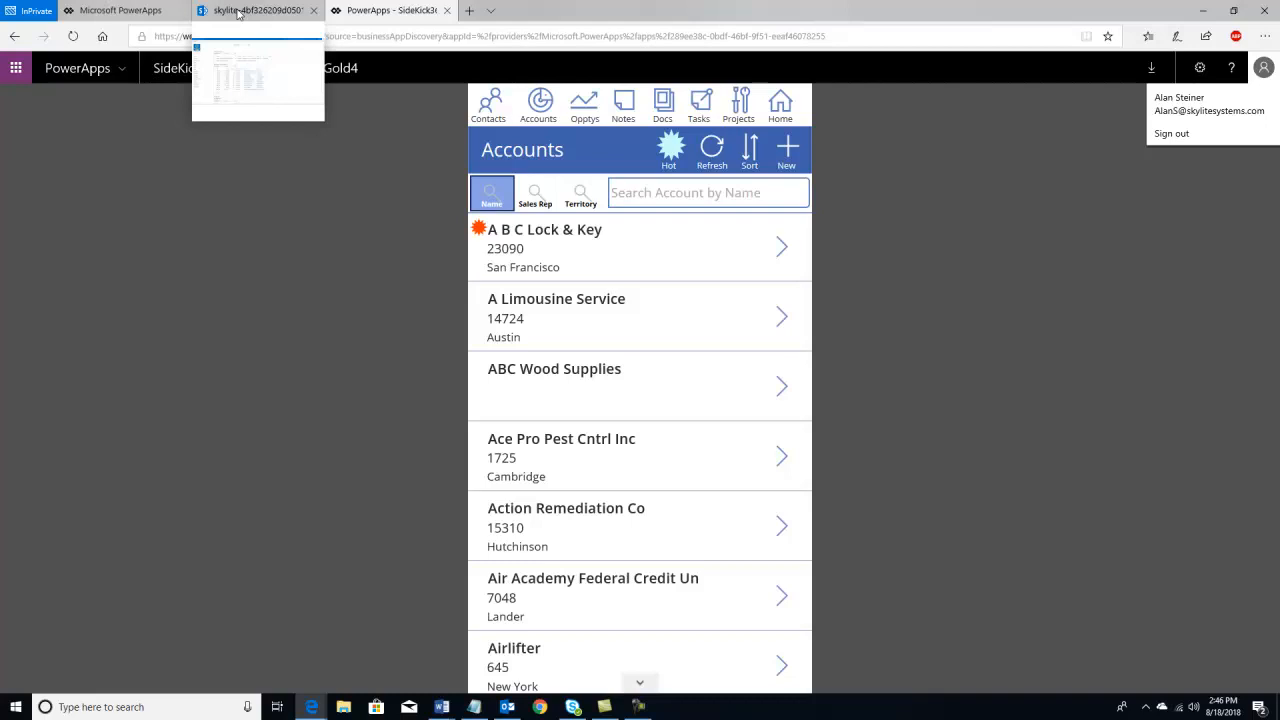
pyautogui.click(238, 12)
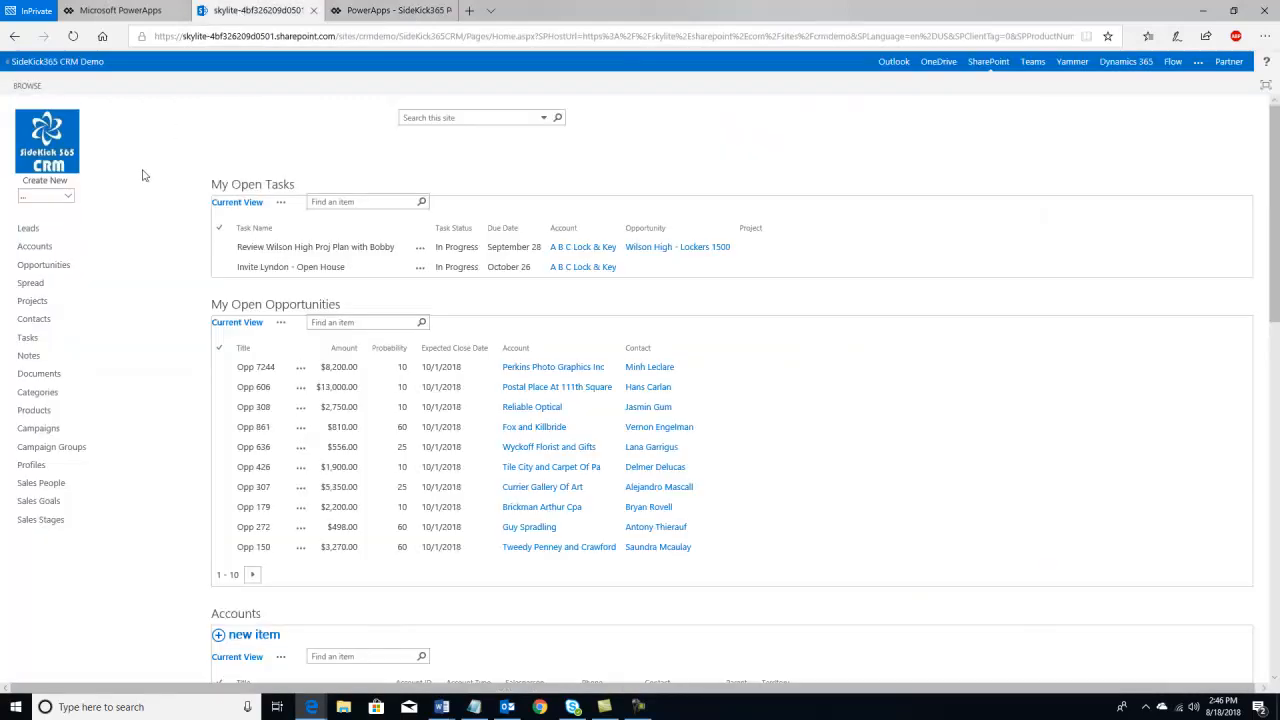
pyautogui.click(43, 256)
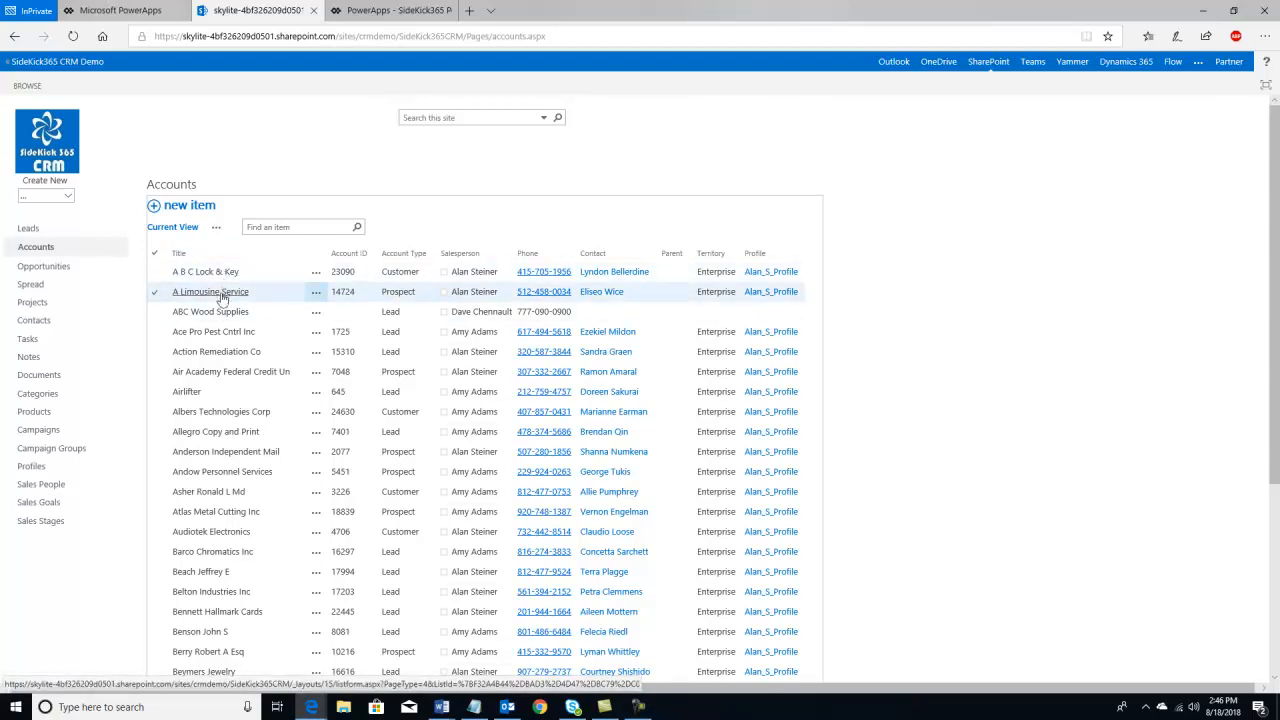
pyautogui.click(392, 11)
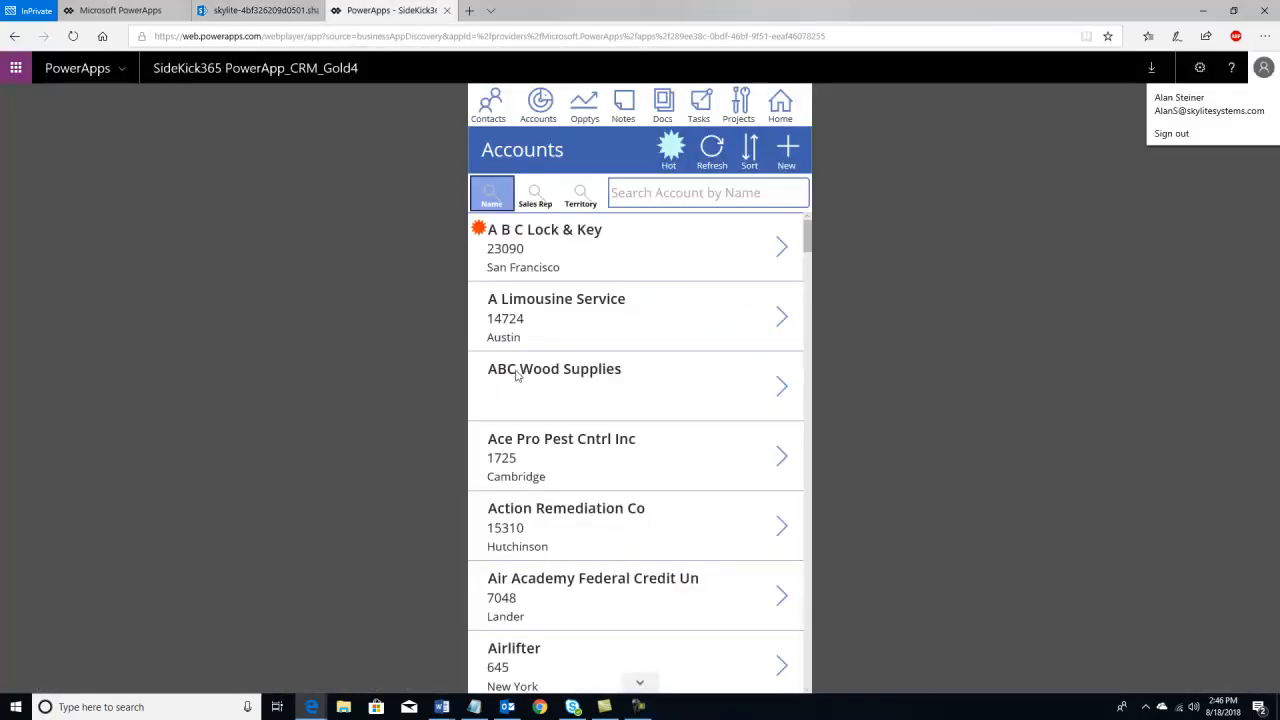
# - Open A B C Lock & Key in the PowerApp and SharePoint, then view its three notes
pyautogui.click(781, 250)
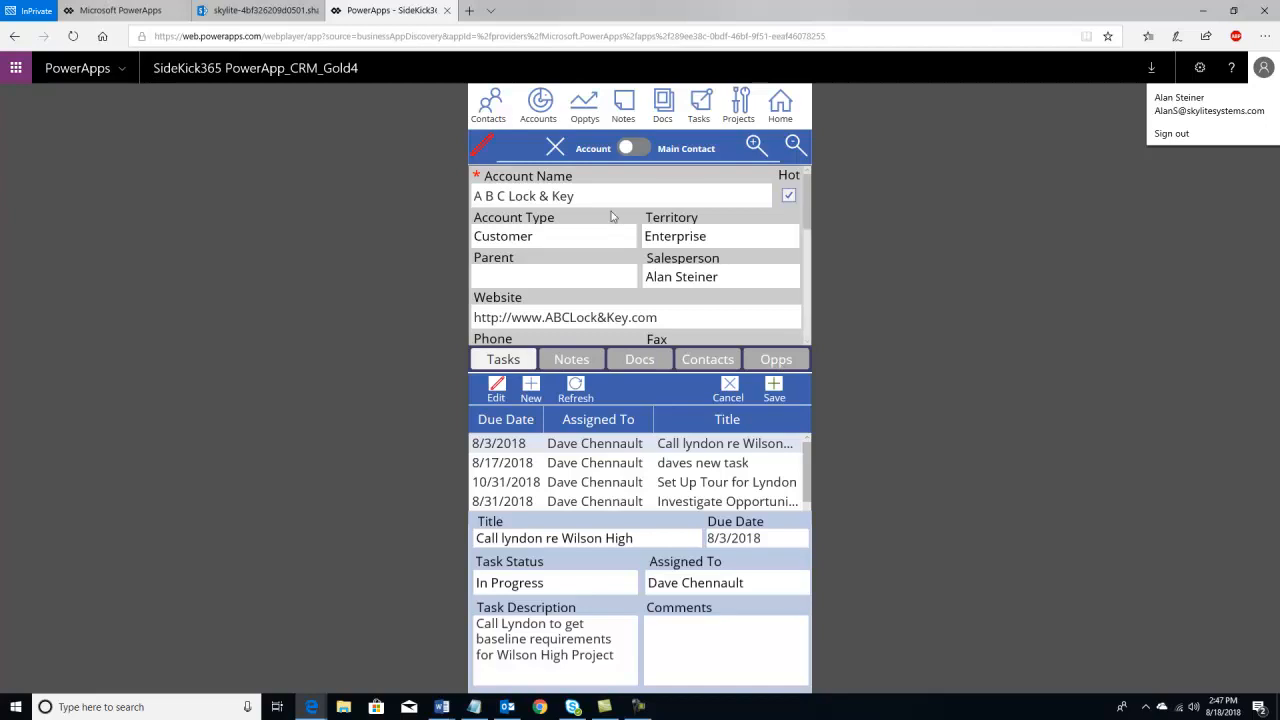
pyautogui.click(288, 11)
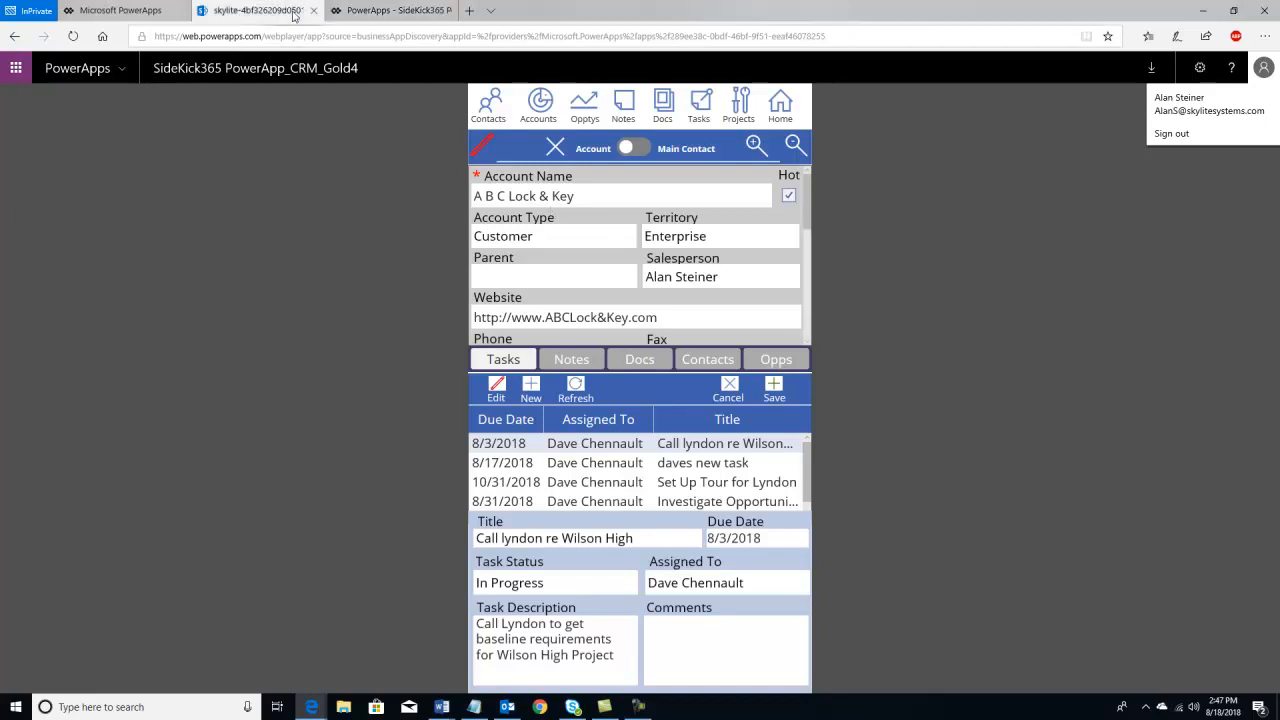
pyautogui.click(231, 273)
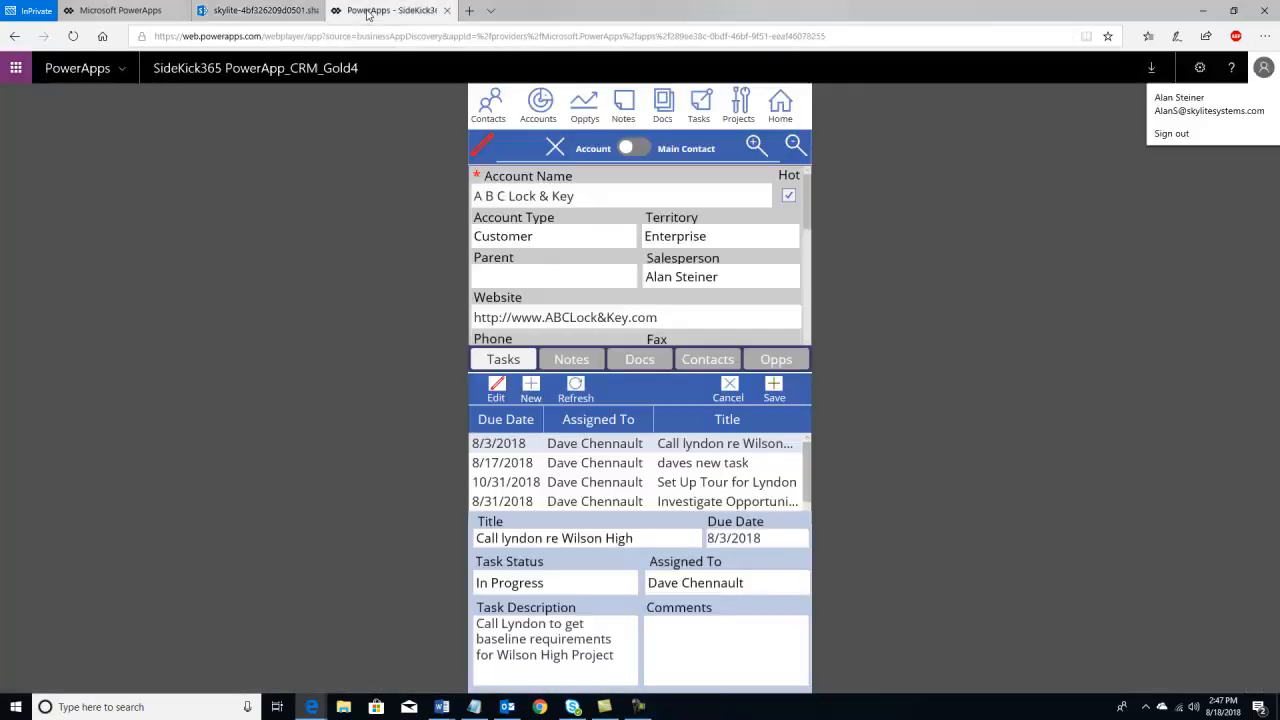
pyautogui.click(392, 10)
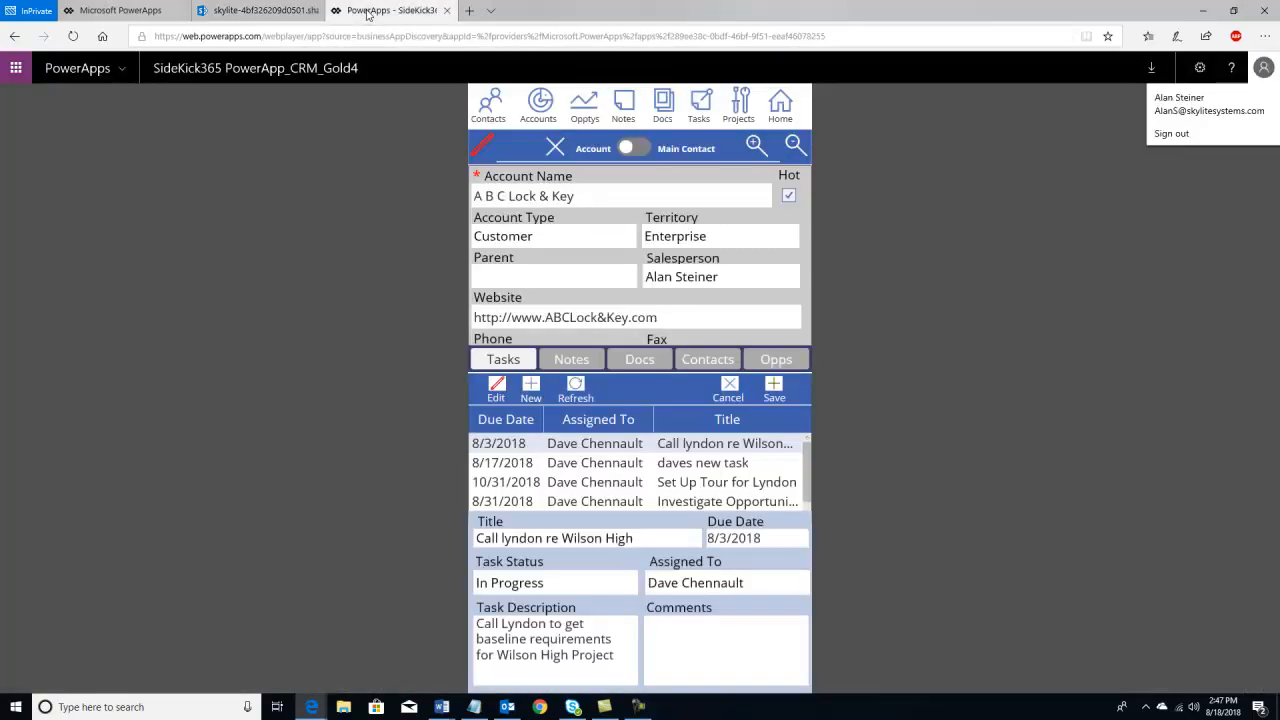
pyautogui.click(582, 361)
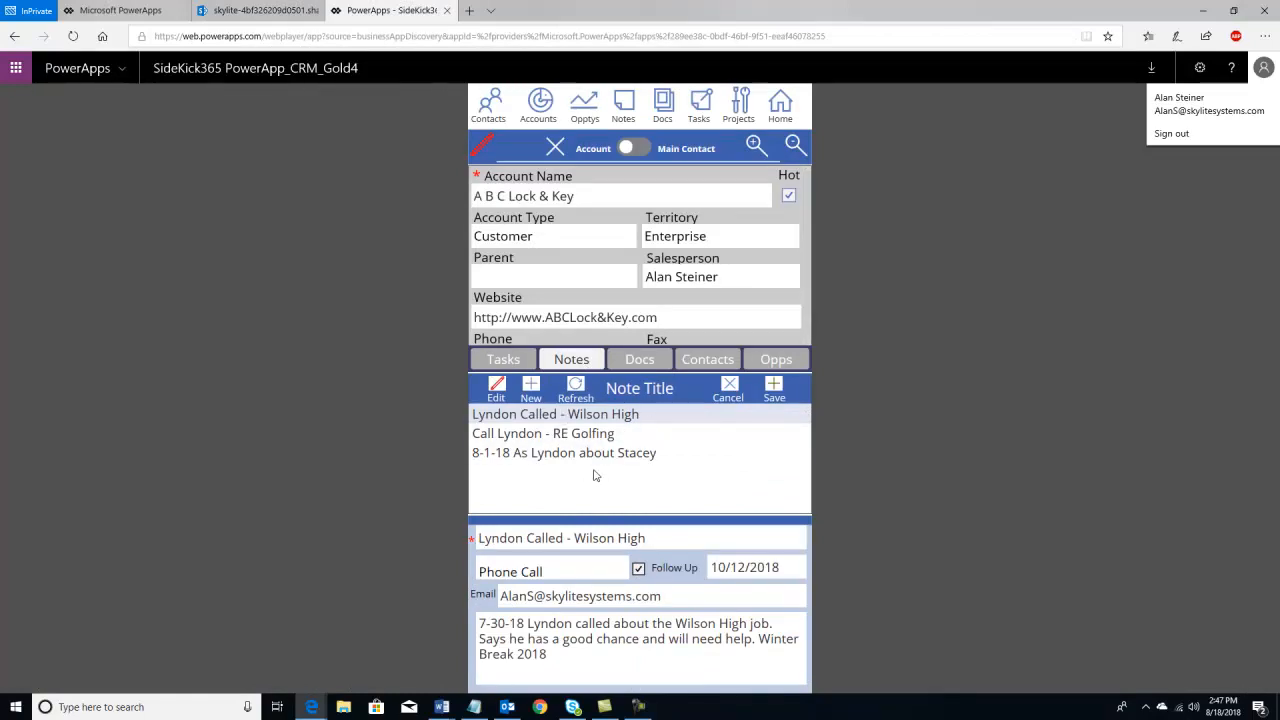
# - Start a note titled 'I added this note in PowerApps', type Idea, follow-up 8/31/2018
pyautogui.click(533, 390)
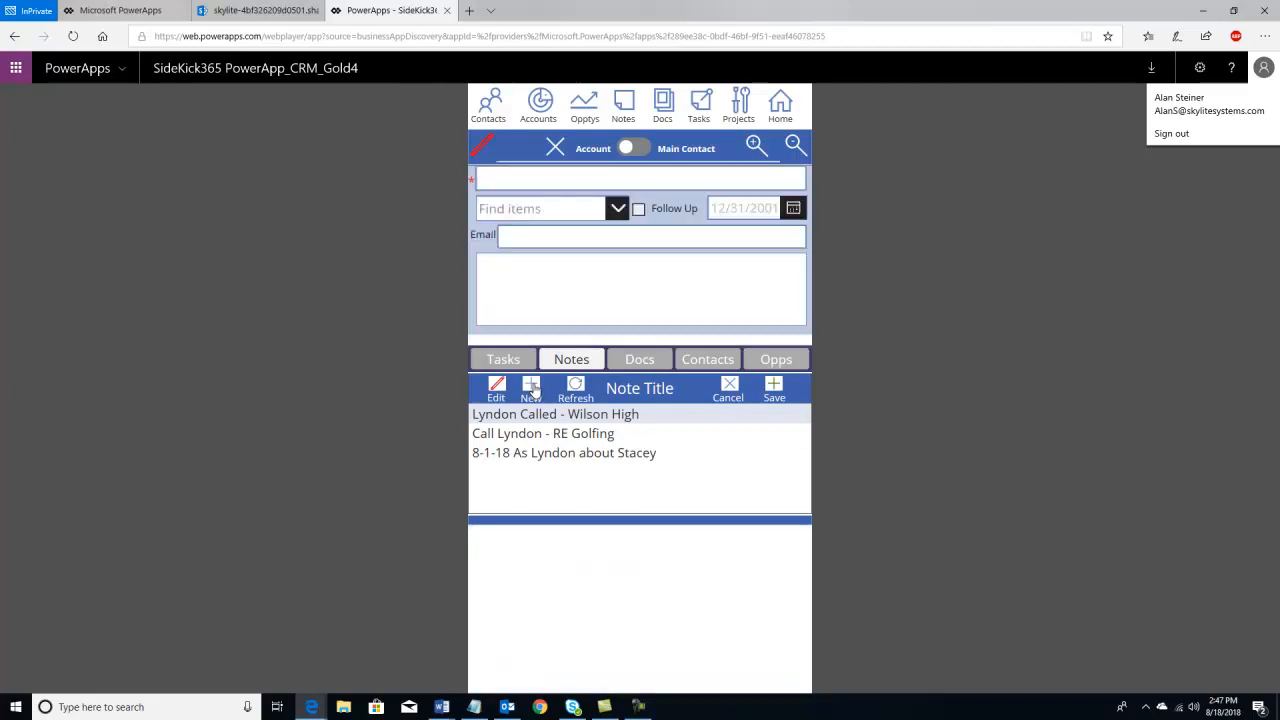
pyautogui.click(508, 181)
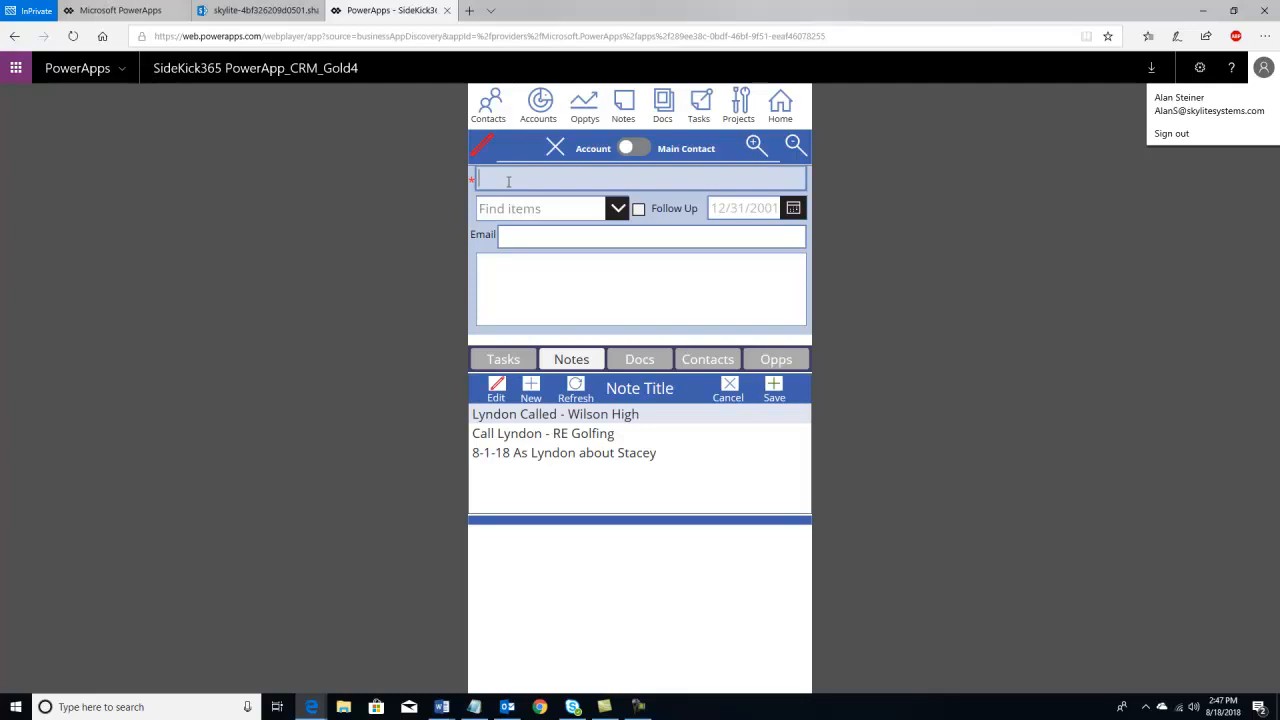
pyautogui.write('I added this note in PowerApps')
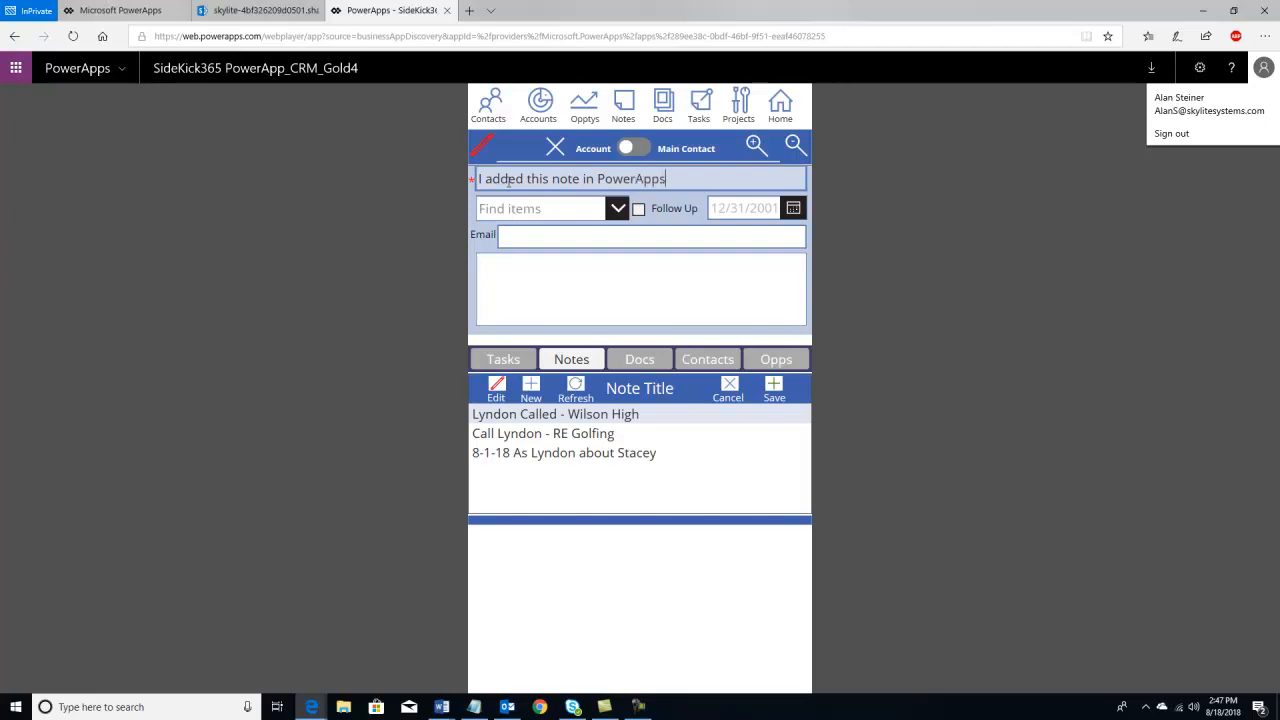
pyautogui.click(617, 208)
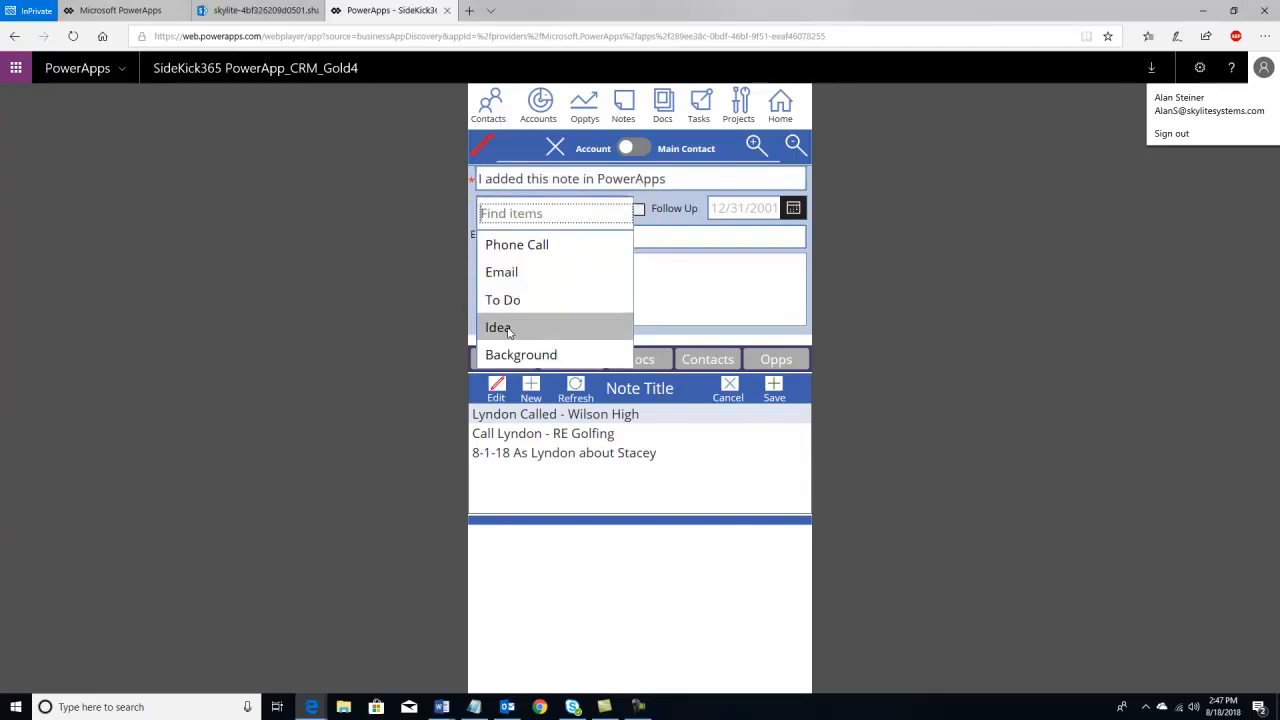
pyautogui.click(505, 327)
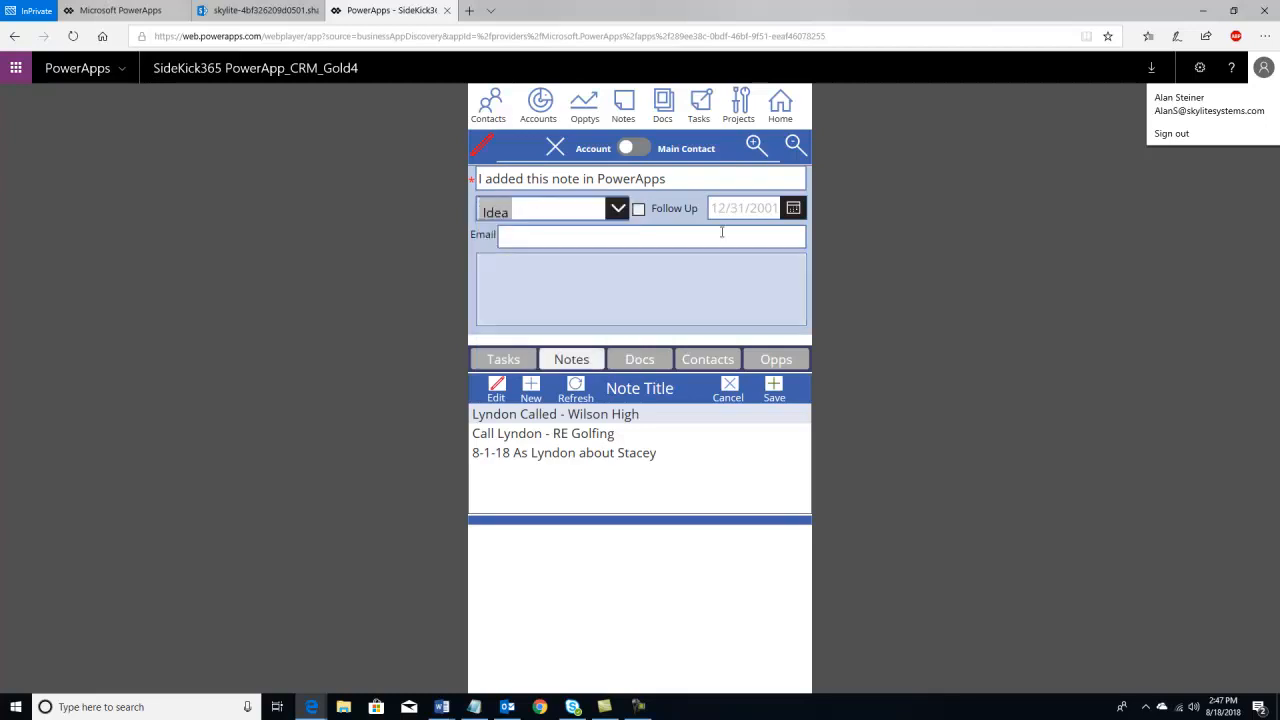
pyautogui.click(639, 209)
pyautogui.click(791, 210)
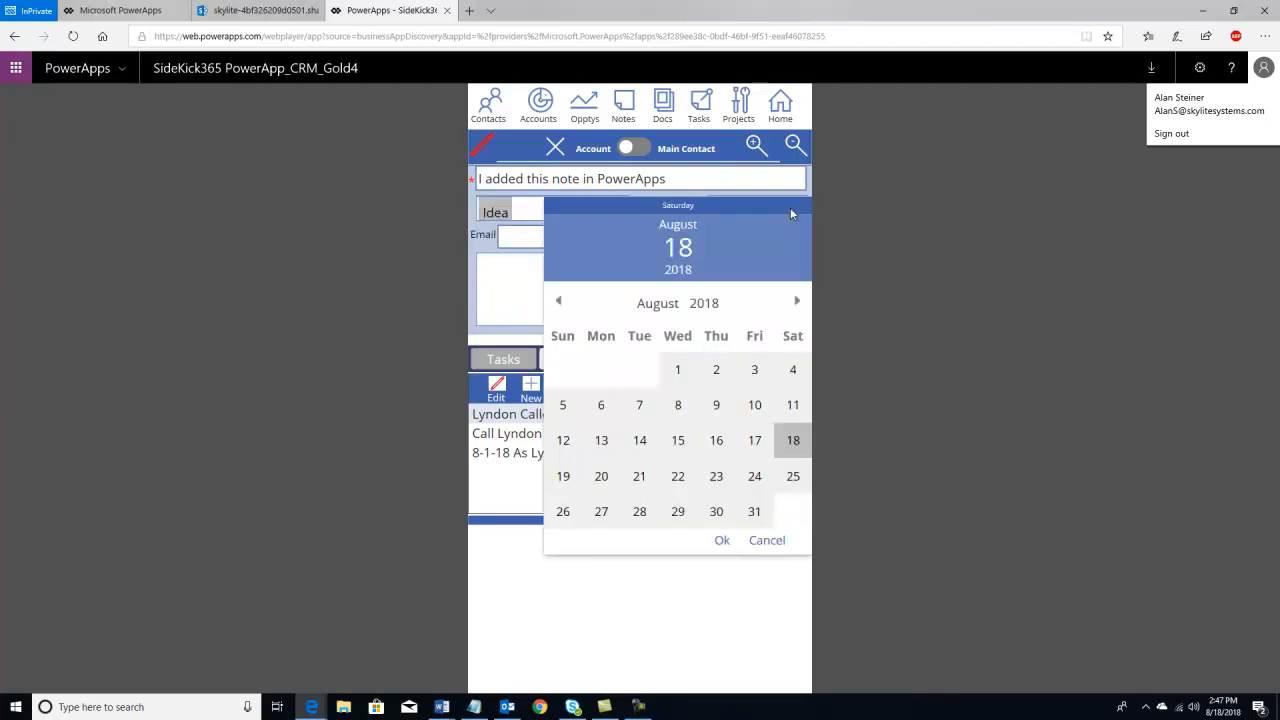
pyautogui.click(754, 514)
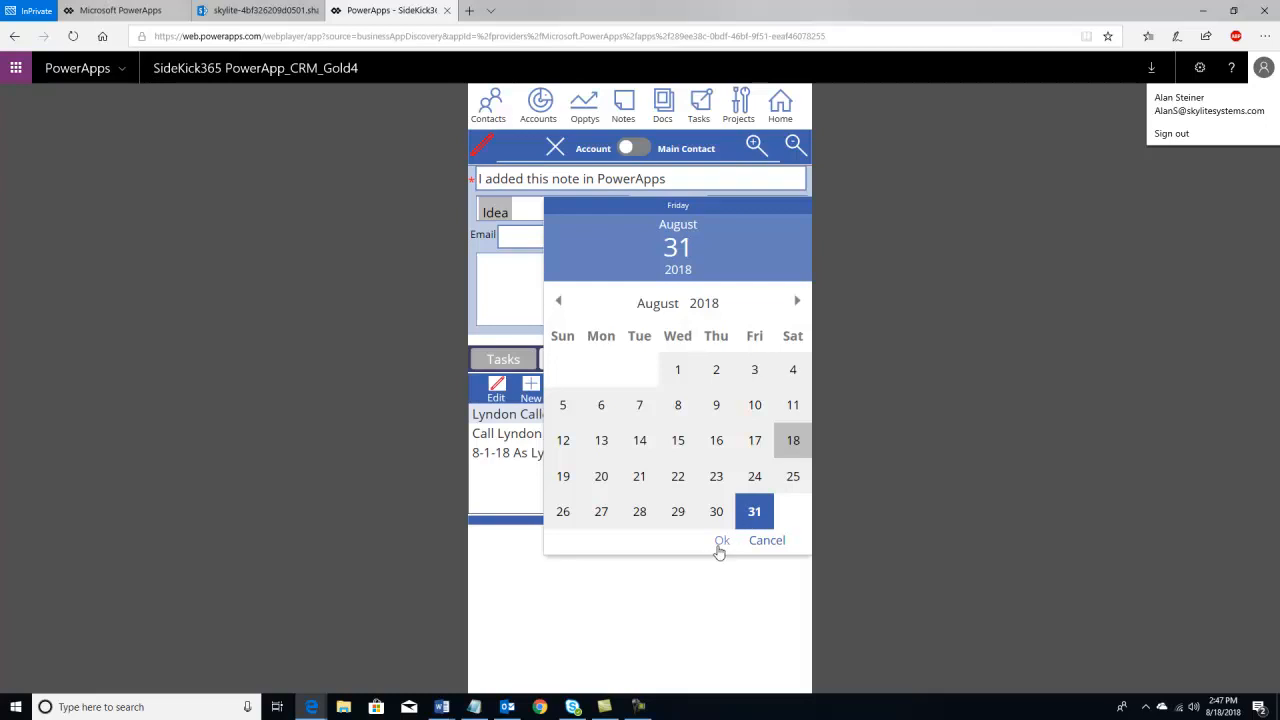
pyautogui.click(720, 540)
# - Enter the contact's e-mail and a call-reminder note body, fixing the typos
pyautogui.click(560, 233)
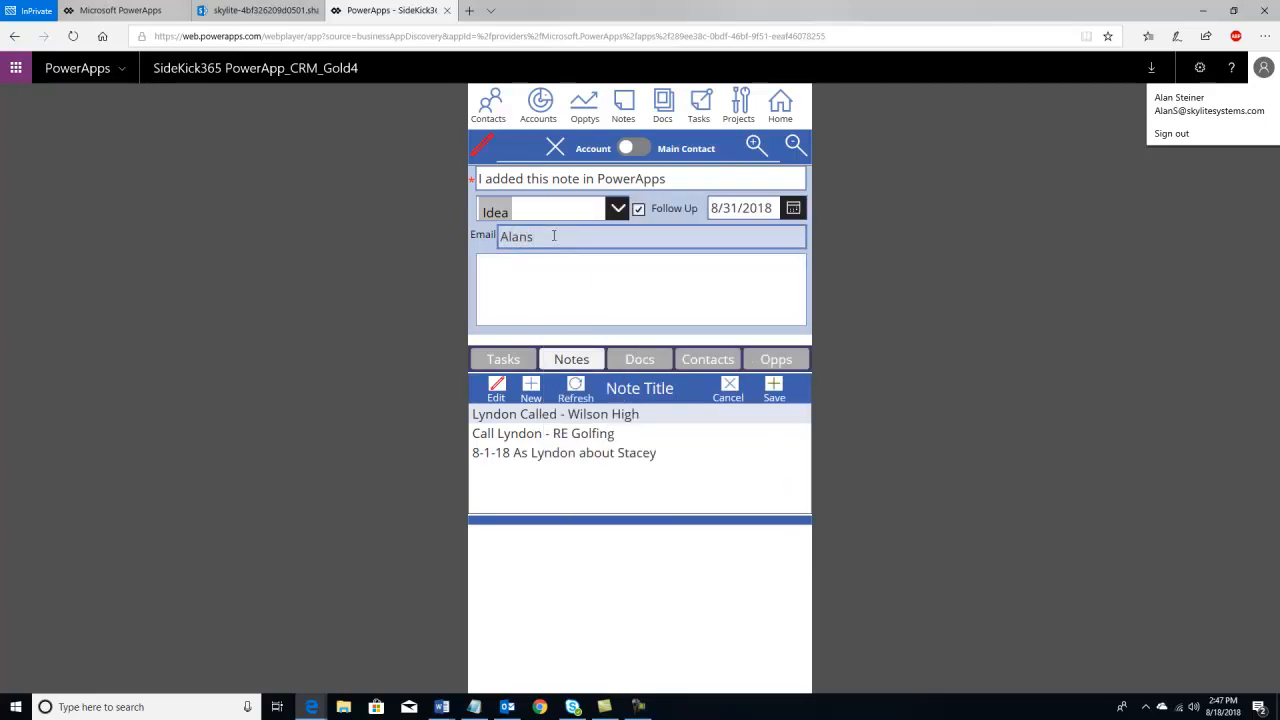
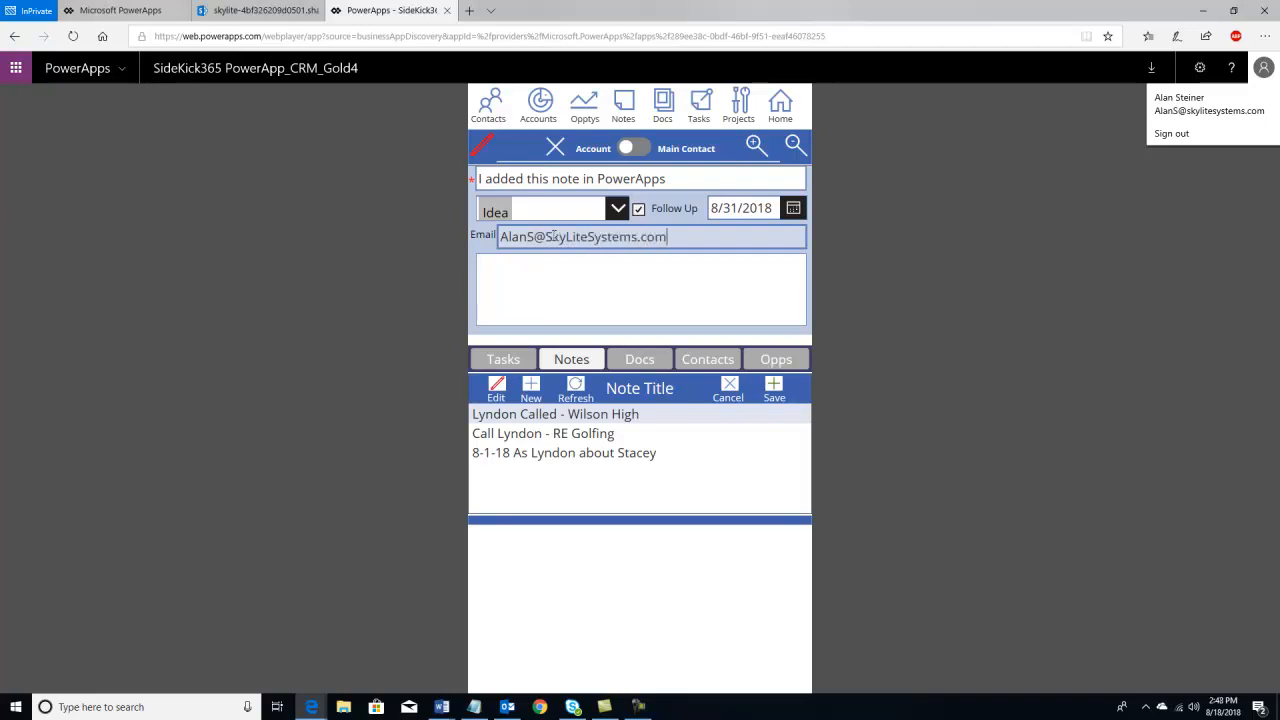
pyautogui.click(489, 272)
pyautogui.write('Call l')
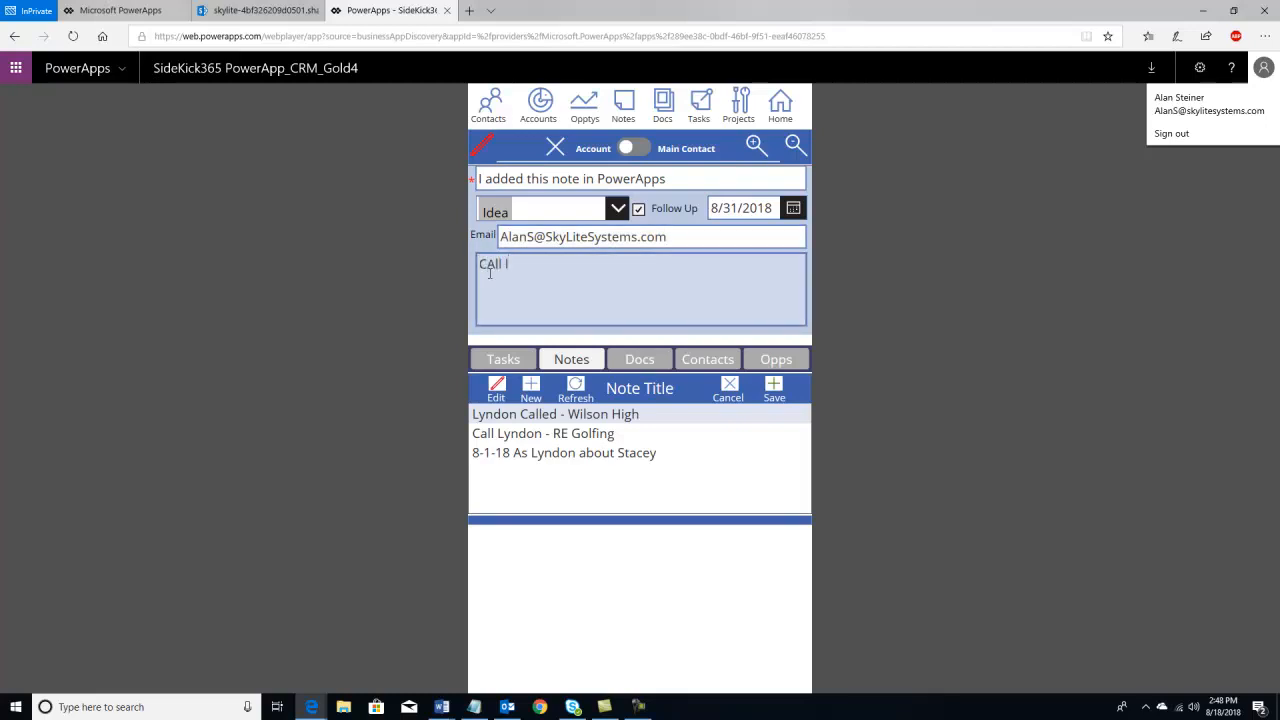
pyautogui.write('Lyndon')
pyautogui.click(497, 264)
pyautogui.press('BackSpace')
pyautogui.write('a')
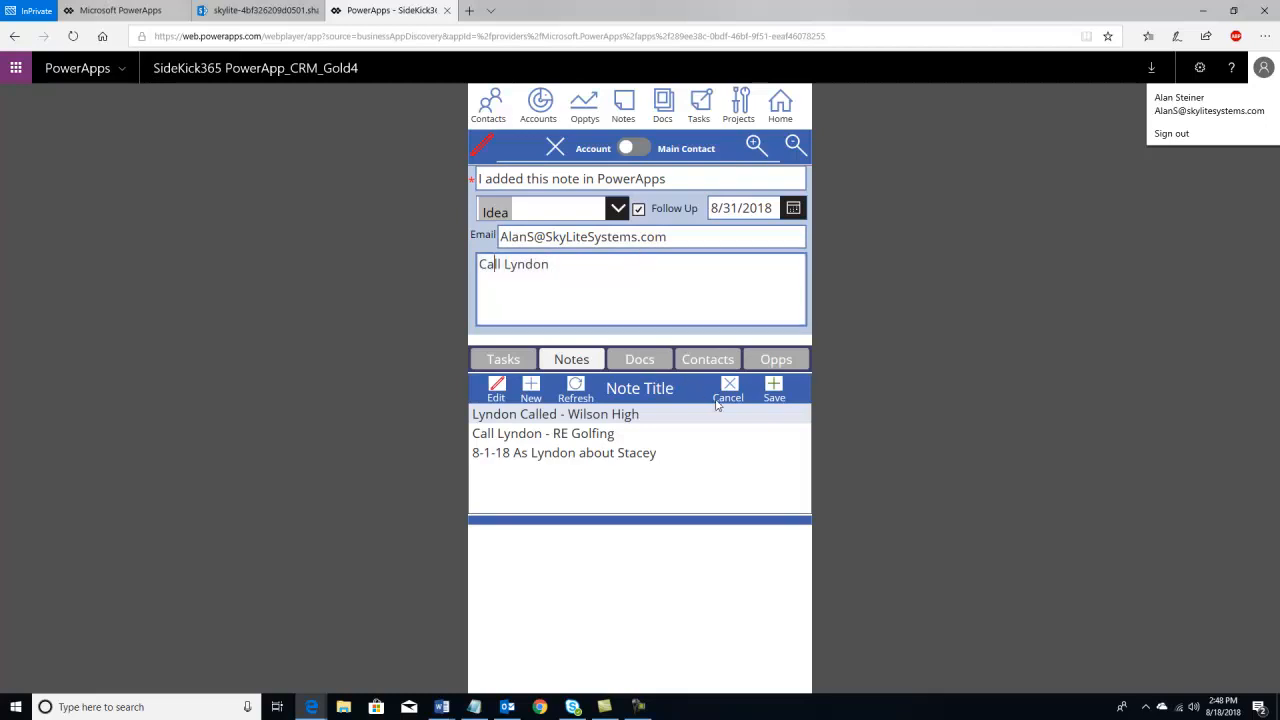
# - Save the note, refresh the Notes list, and open the new fourth note
pyautogui.click(776, 391)
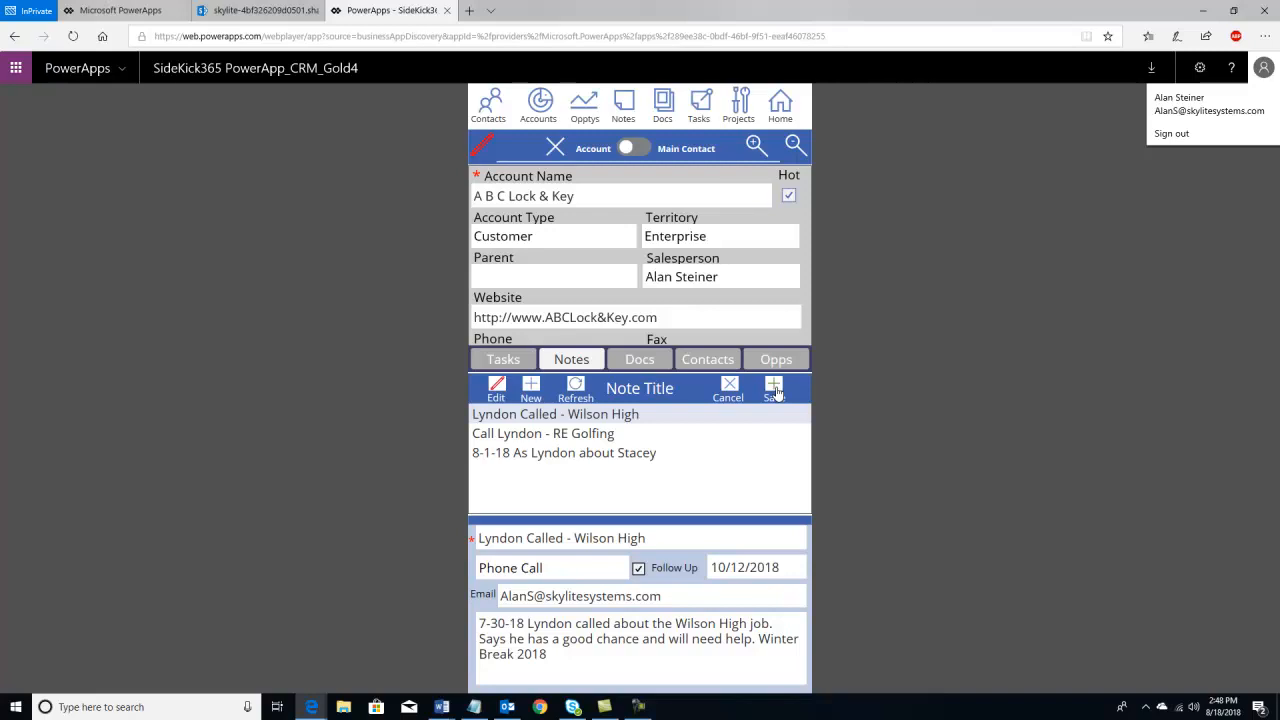
pyautogui.click(579, 389)
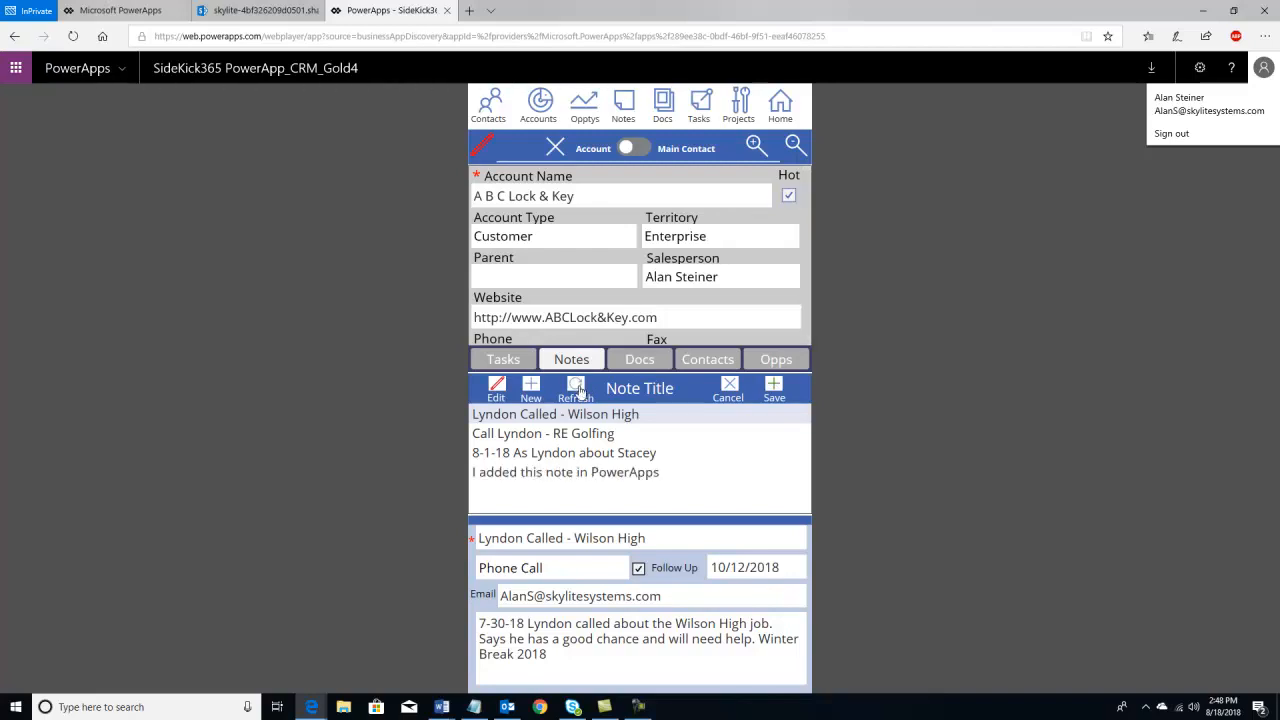
pyautogui.click(570, 474)
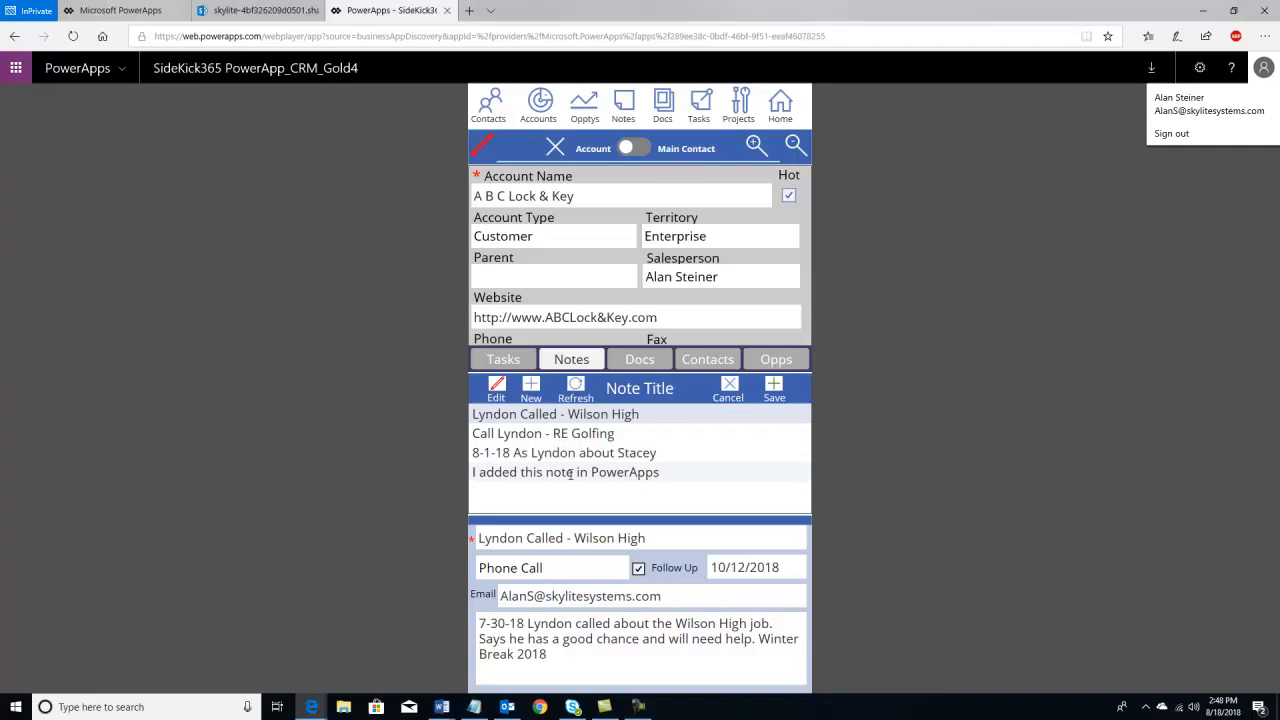
pyautogui.click(226, 14)
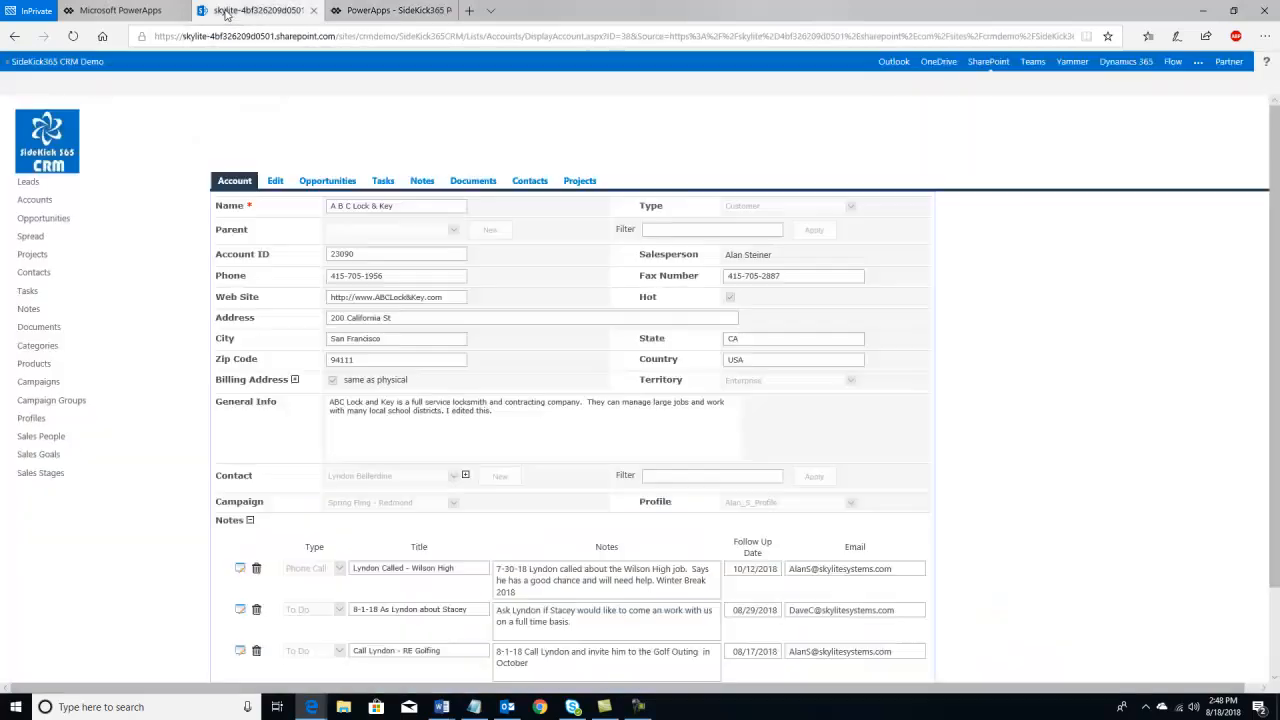
# - Reload the SharePoint account page, add the Golf Outing reminder to the last note row, and save
pyautogui.click(74, 37)
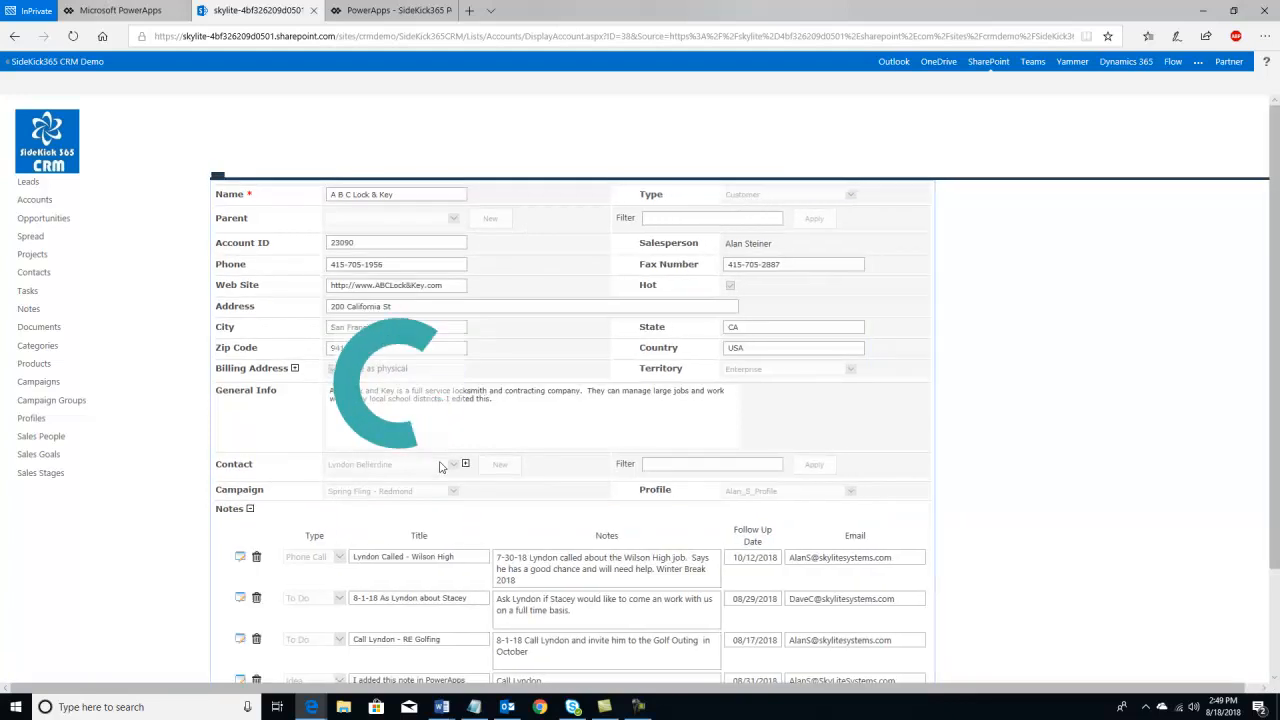
pyautogui.scroll(-3, 440, 467)
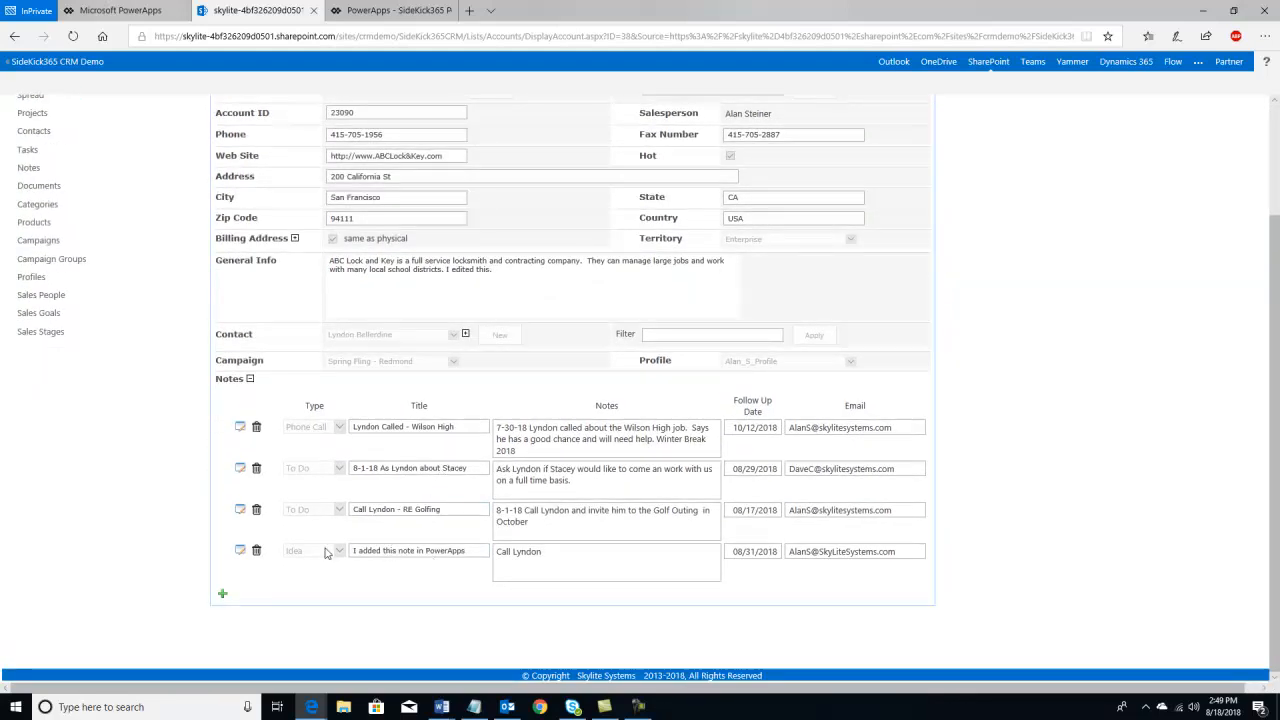
pyautogui.click(240, 553)
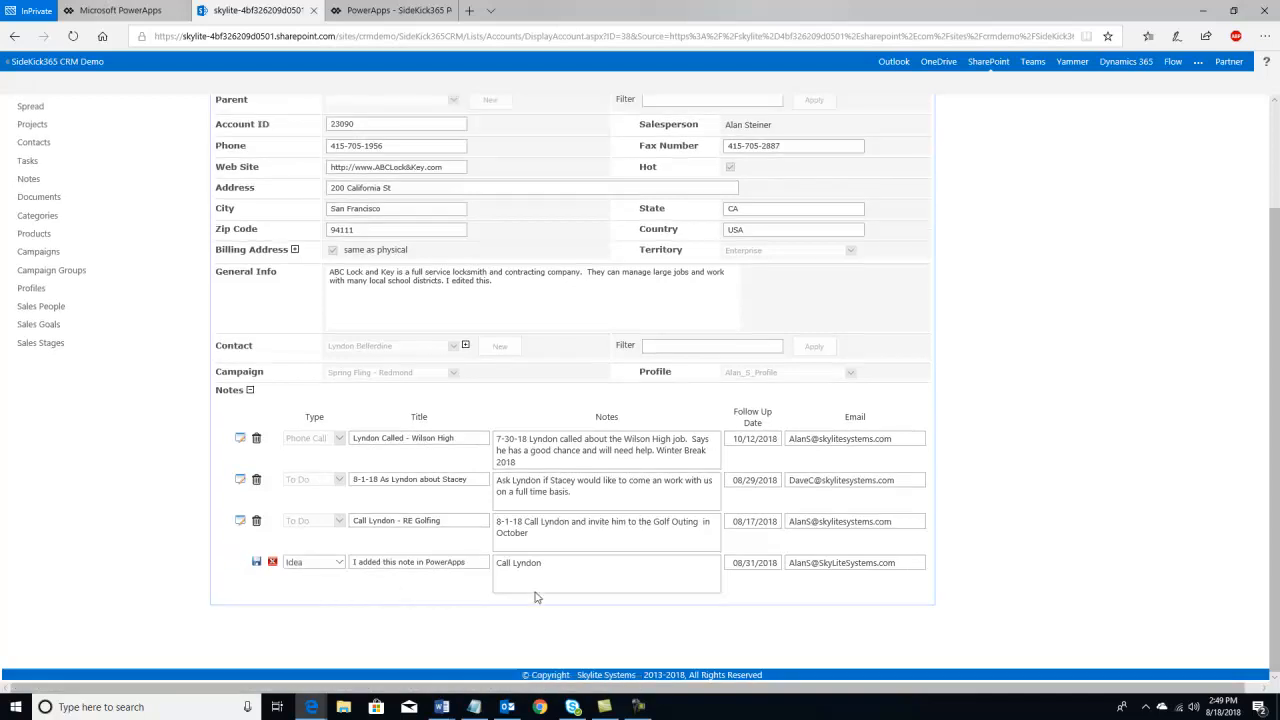
pyautogui.write('. Remind Lyndo')
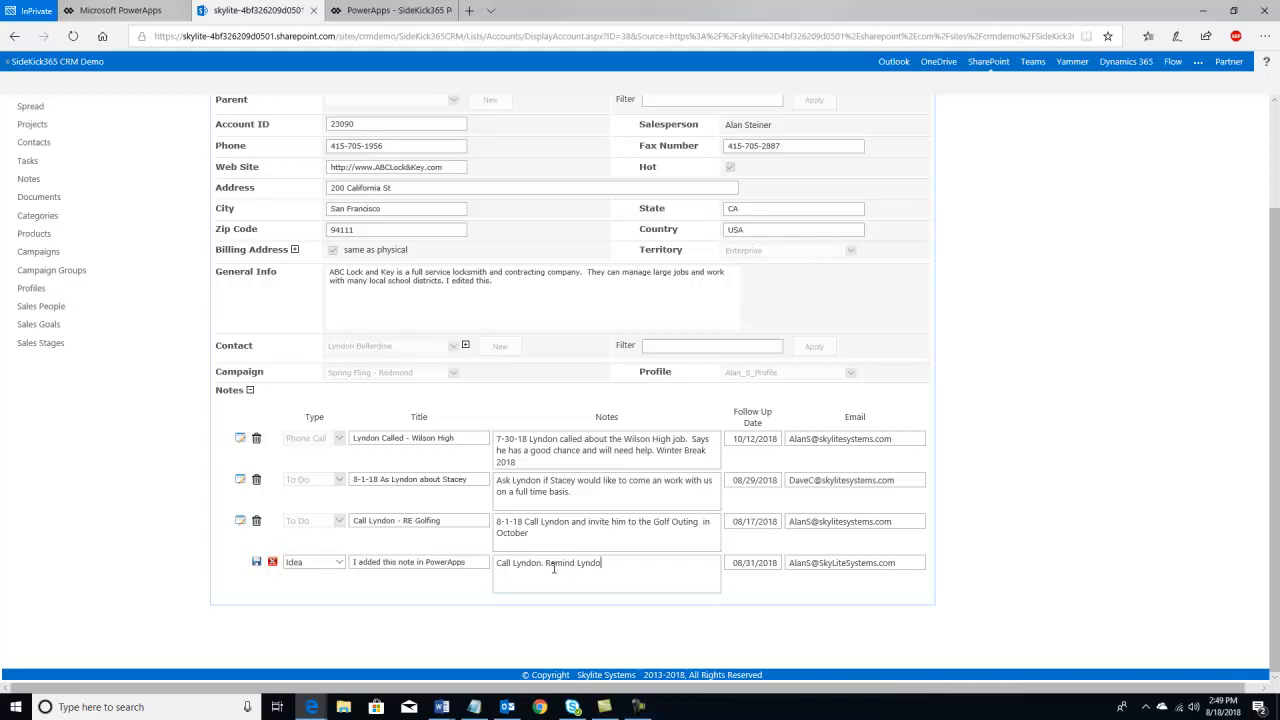
pyautogui.write('n about Golf Outing.')
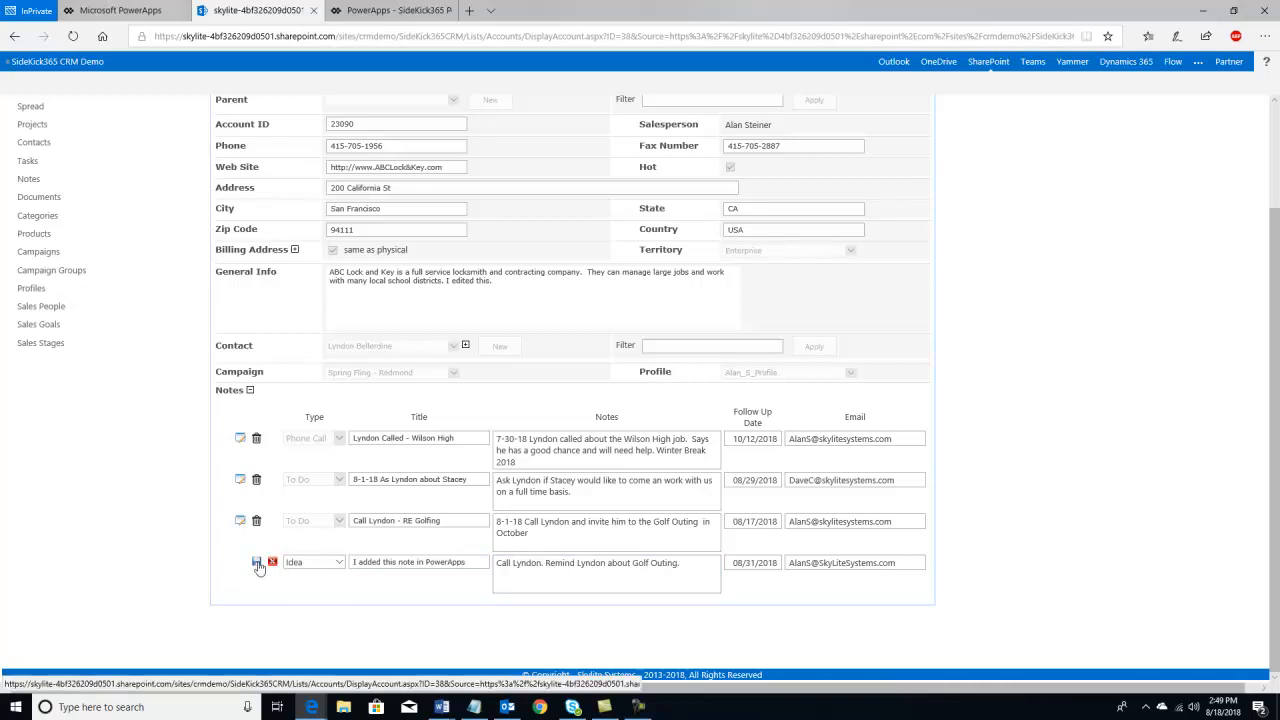
pyautogui.click(257, 563)
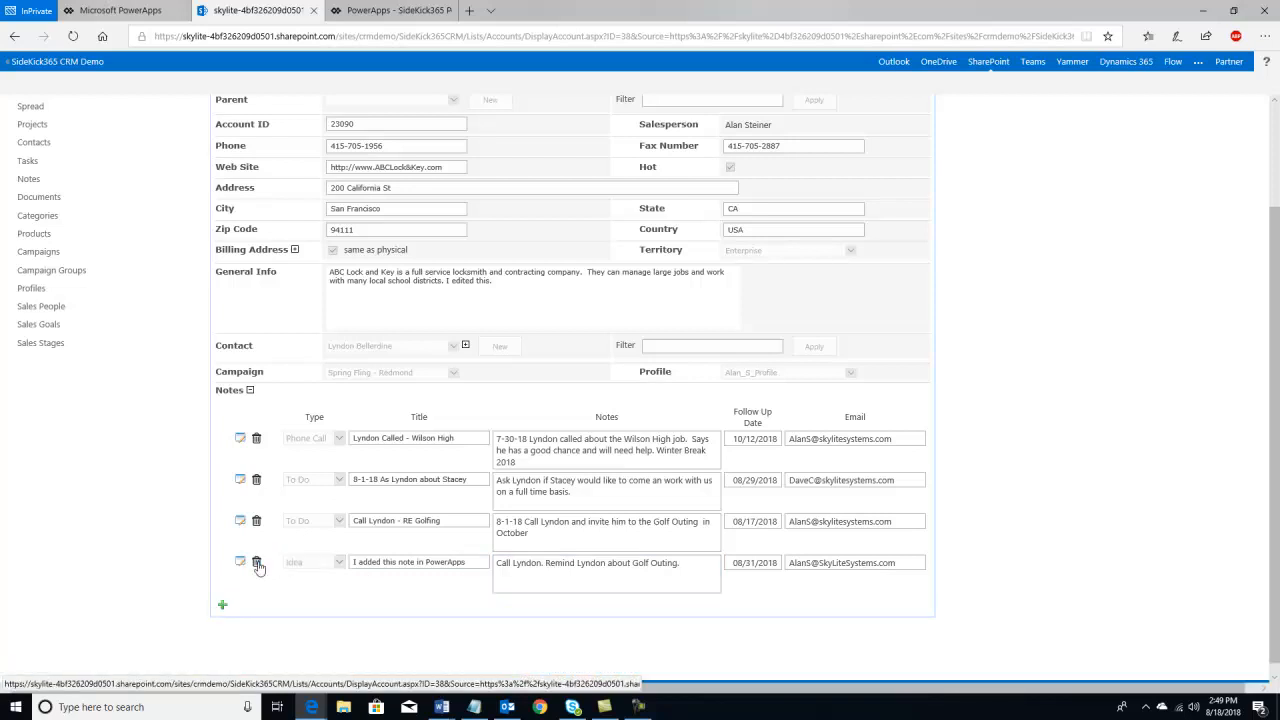
# - Refresh the PowerApp's notes to show the Golf Outing edit, then view tasks and documents
pyautogui.click(405, 14)
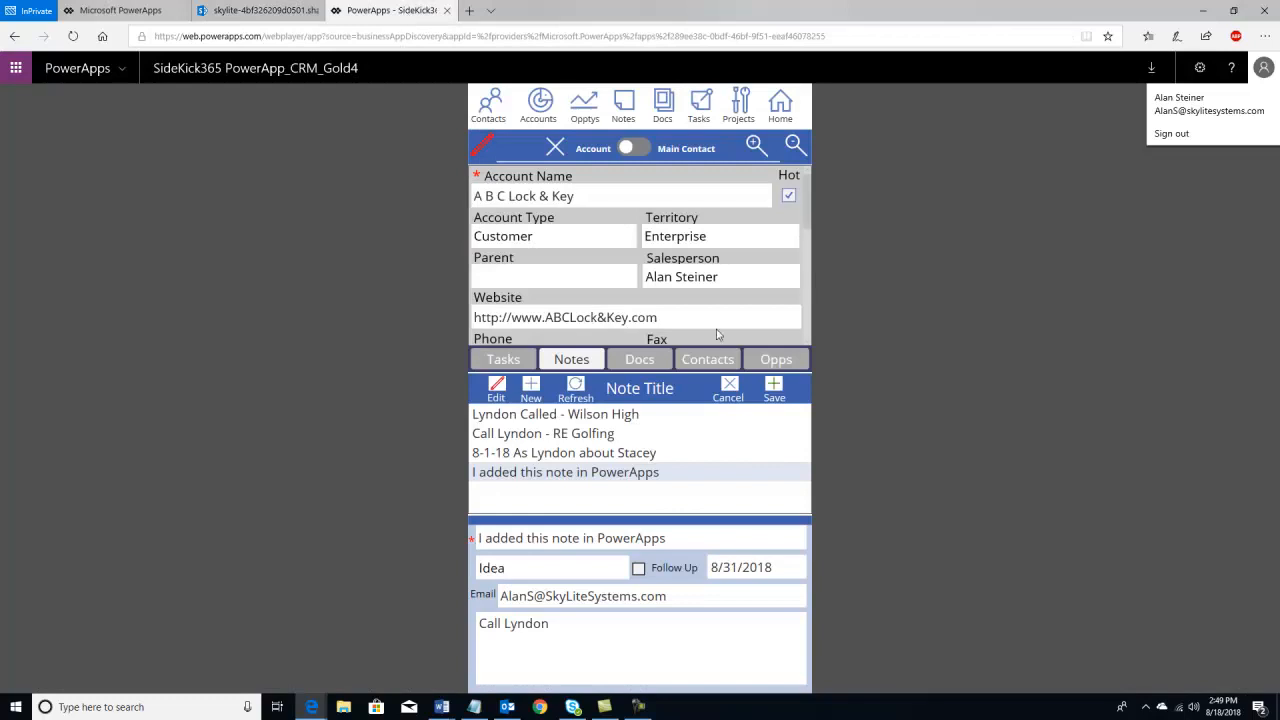
pyautogui.click(581, 391)
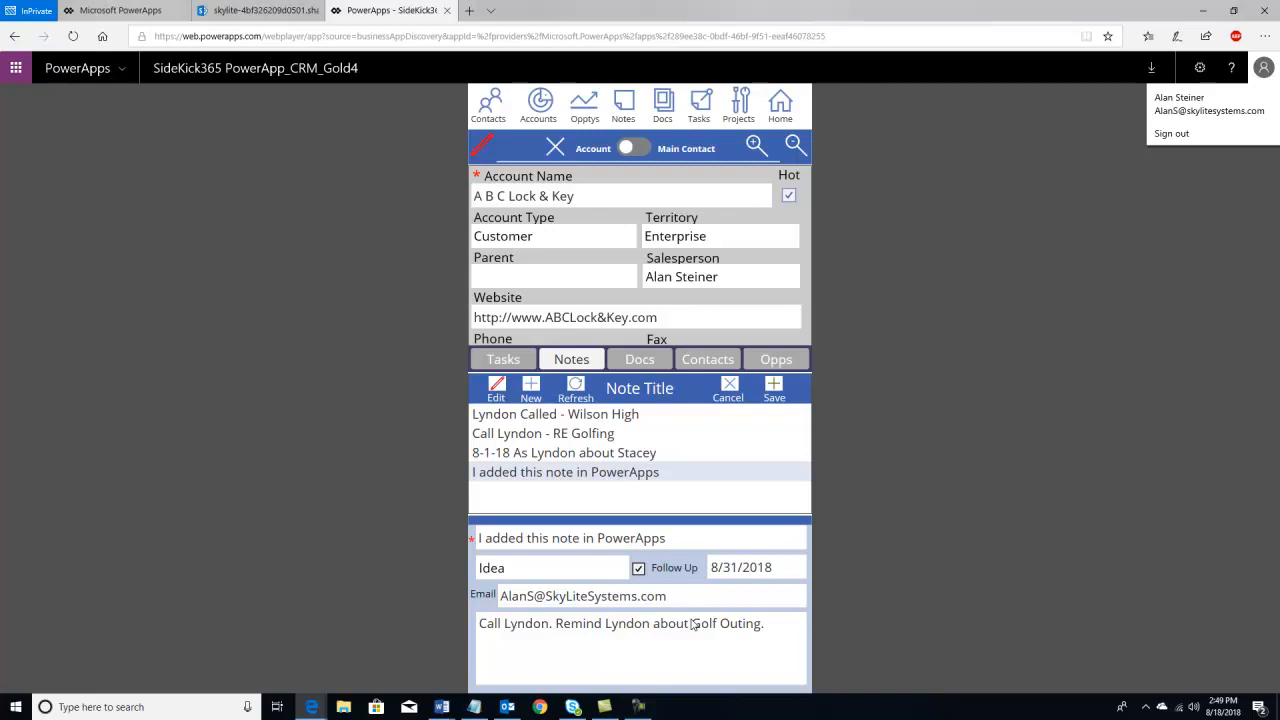
pyautogui.click(490, 360)
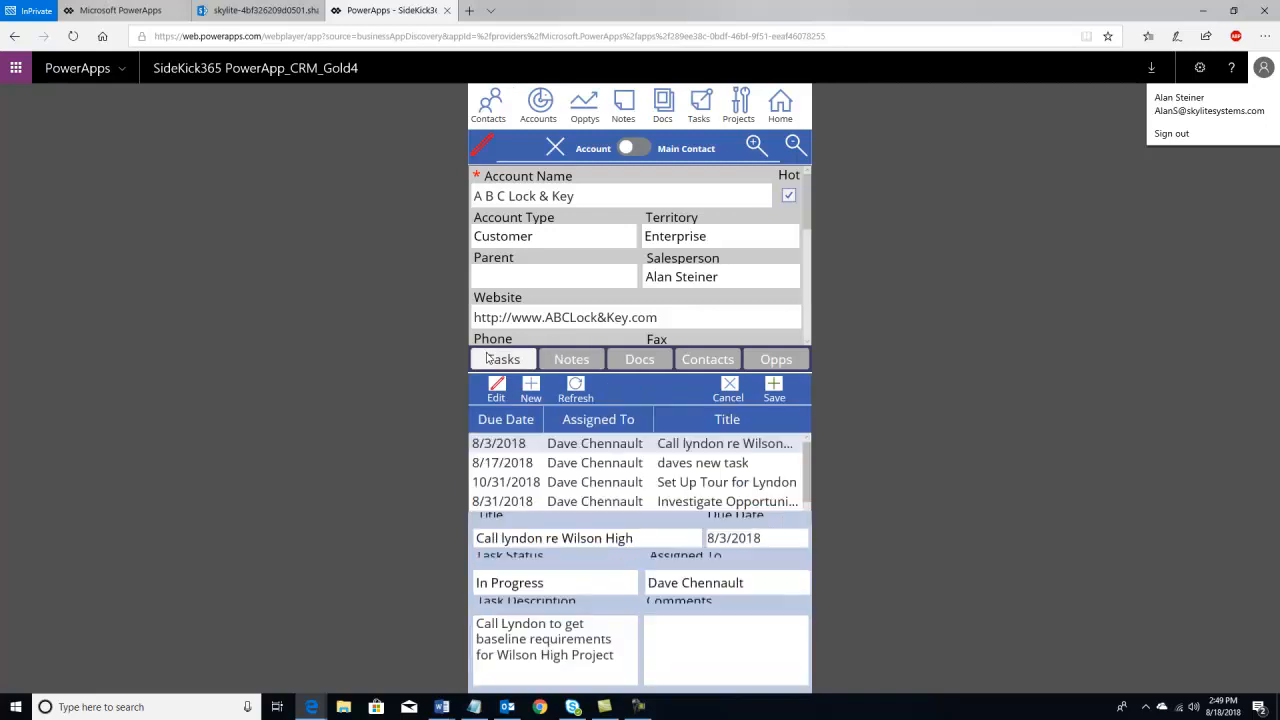
pyautogui.click(655, 362)
# - Review the account's contacts and opportunities and toggle the expanded form view
pyautogui.click(708, 362)
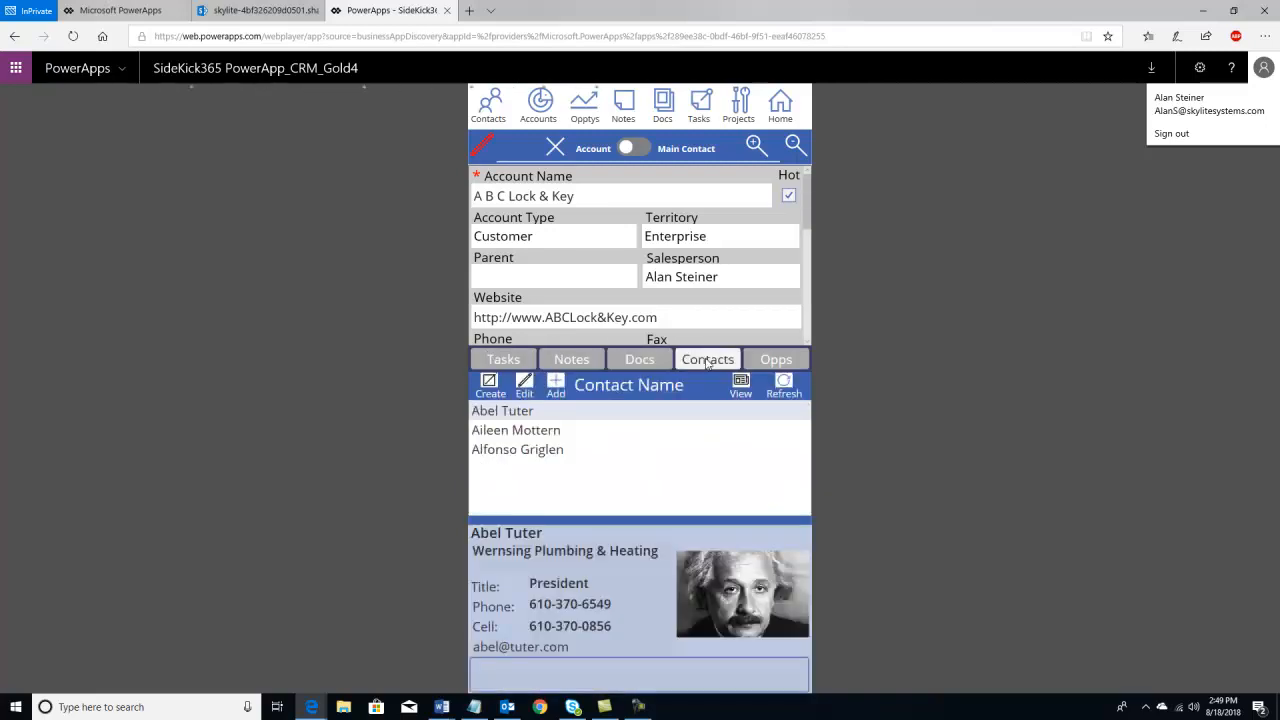
pyautogui.click(779, 362)
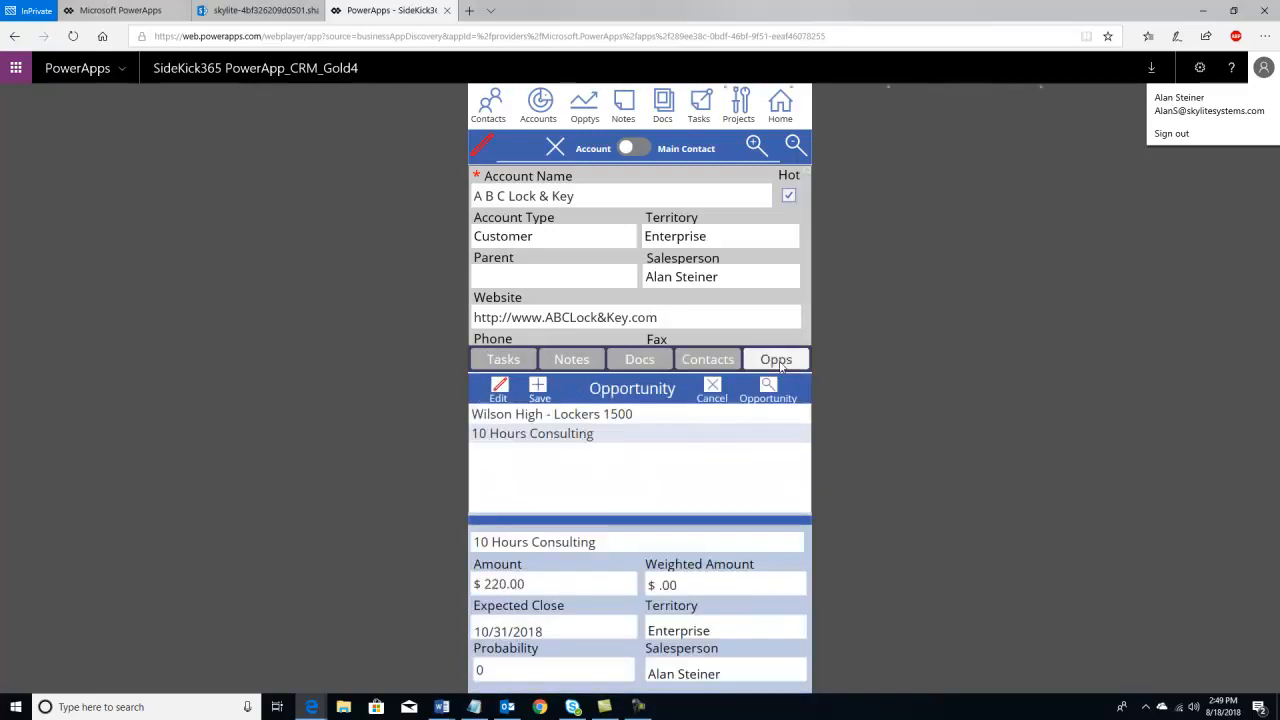
pyautogui.click(708, 361)
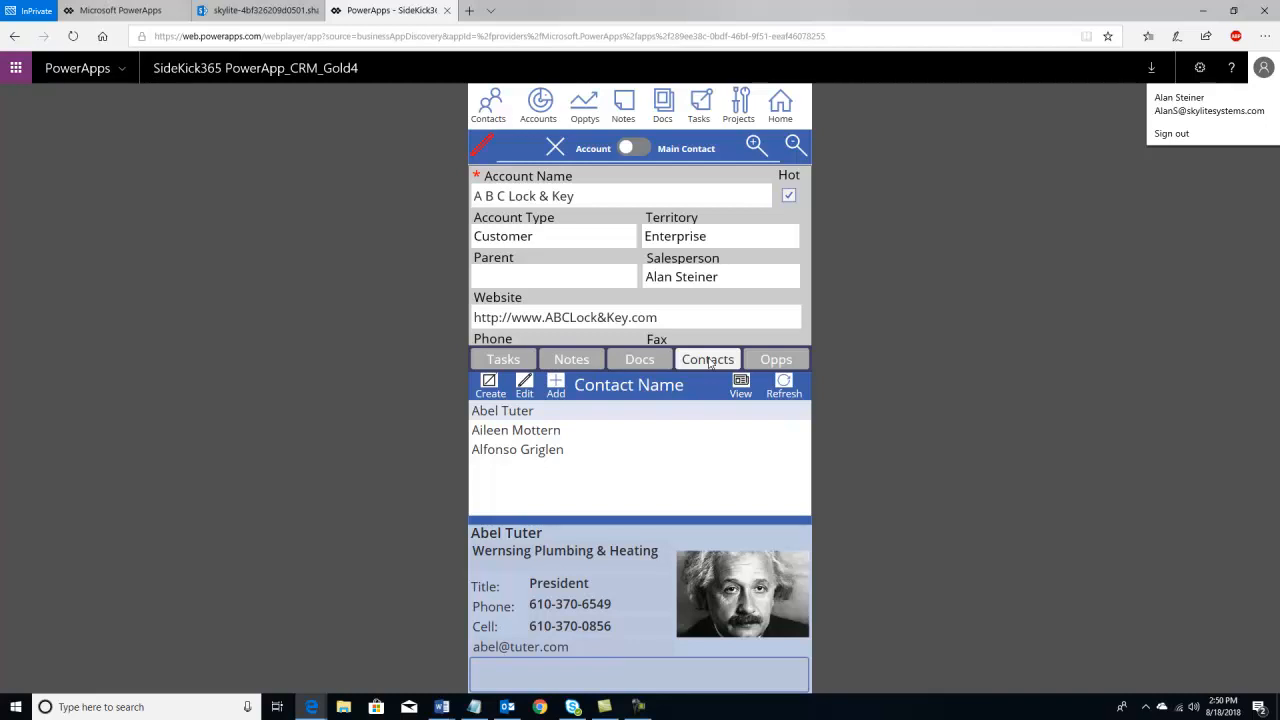
pyautogui.click(755, 146)
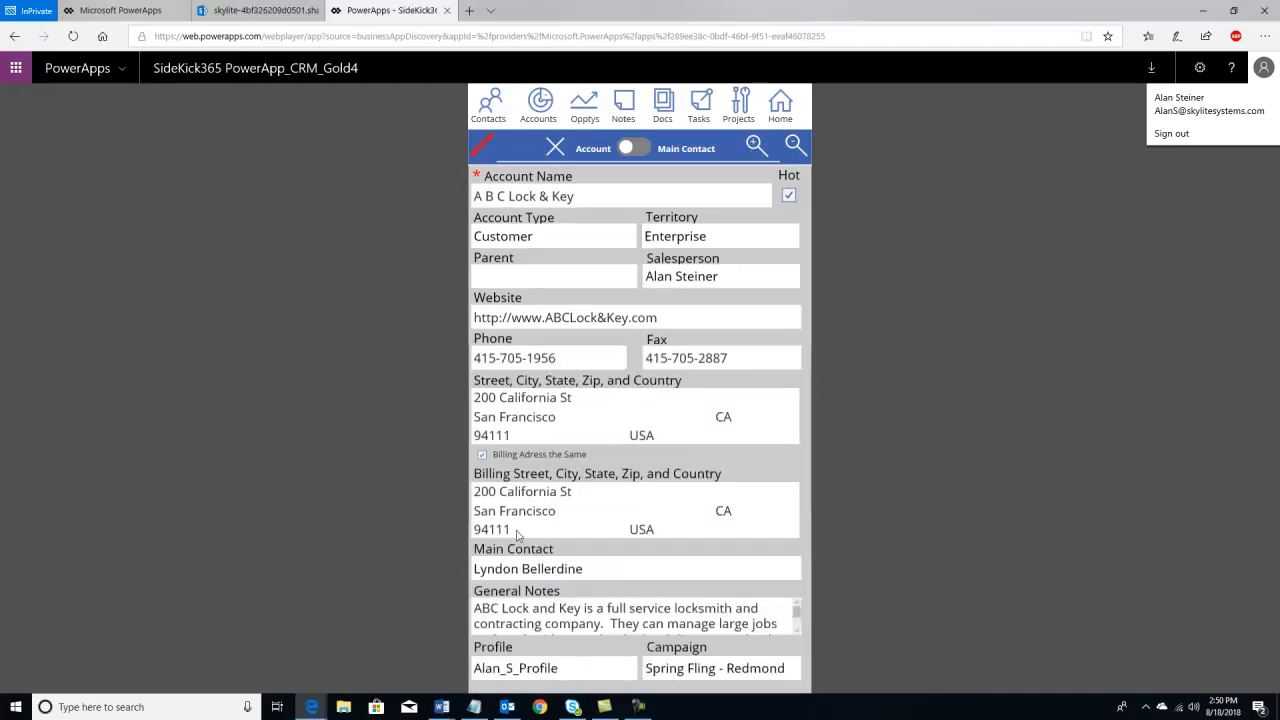
pyautogui.click(793, 147)
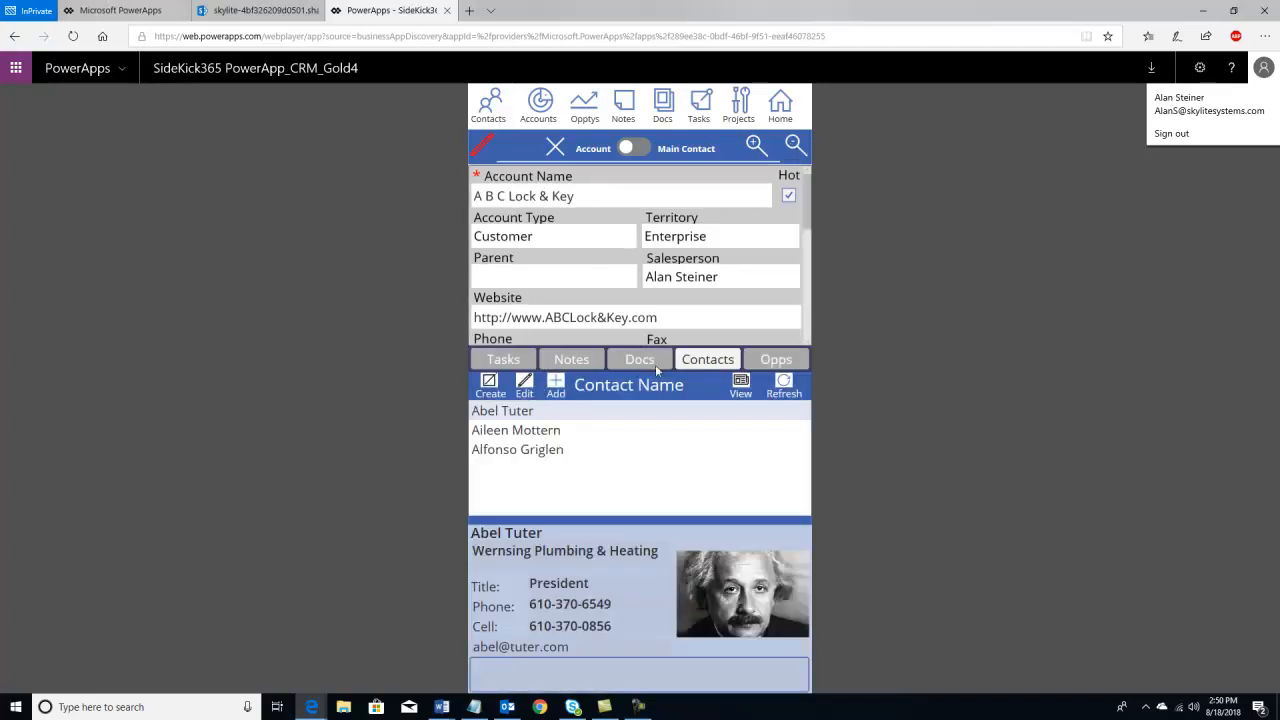
# - Check the main contact card, then select Wilson High - Lockers 1500 ($17,785.00, 40%)
pyautogui.click(645, 149)
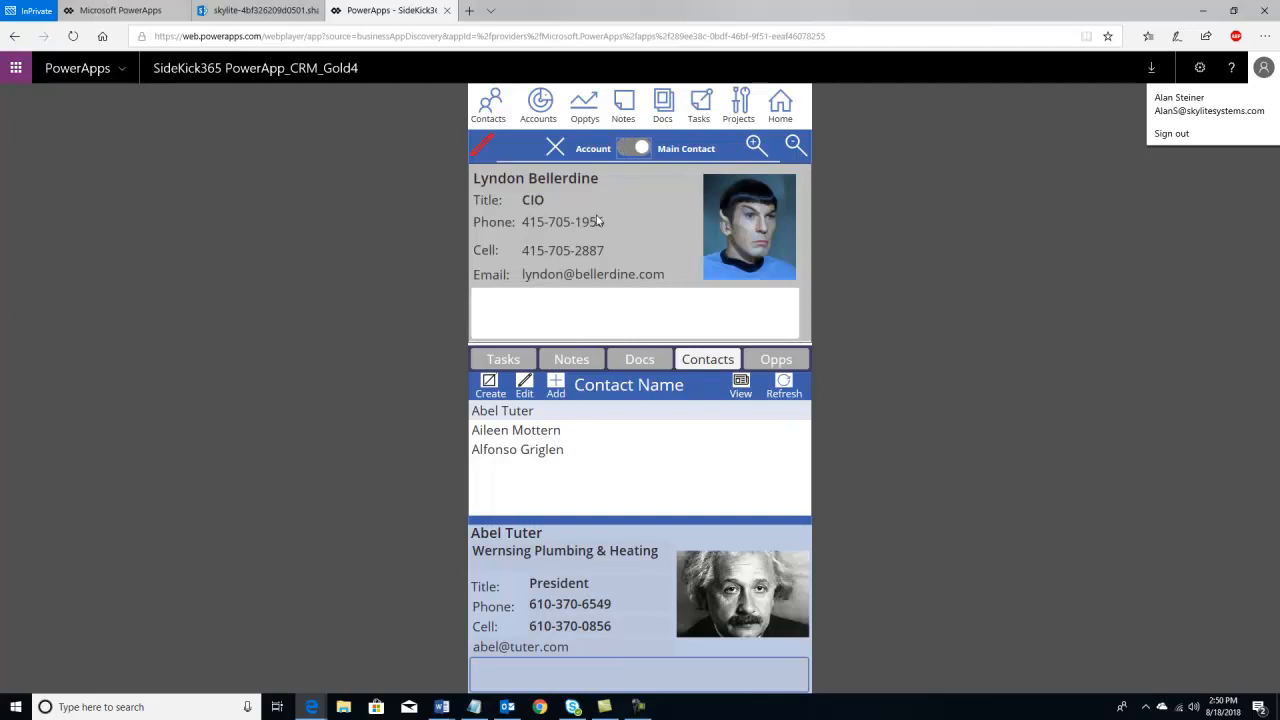
pyautogui.click(626, 148)
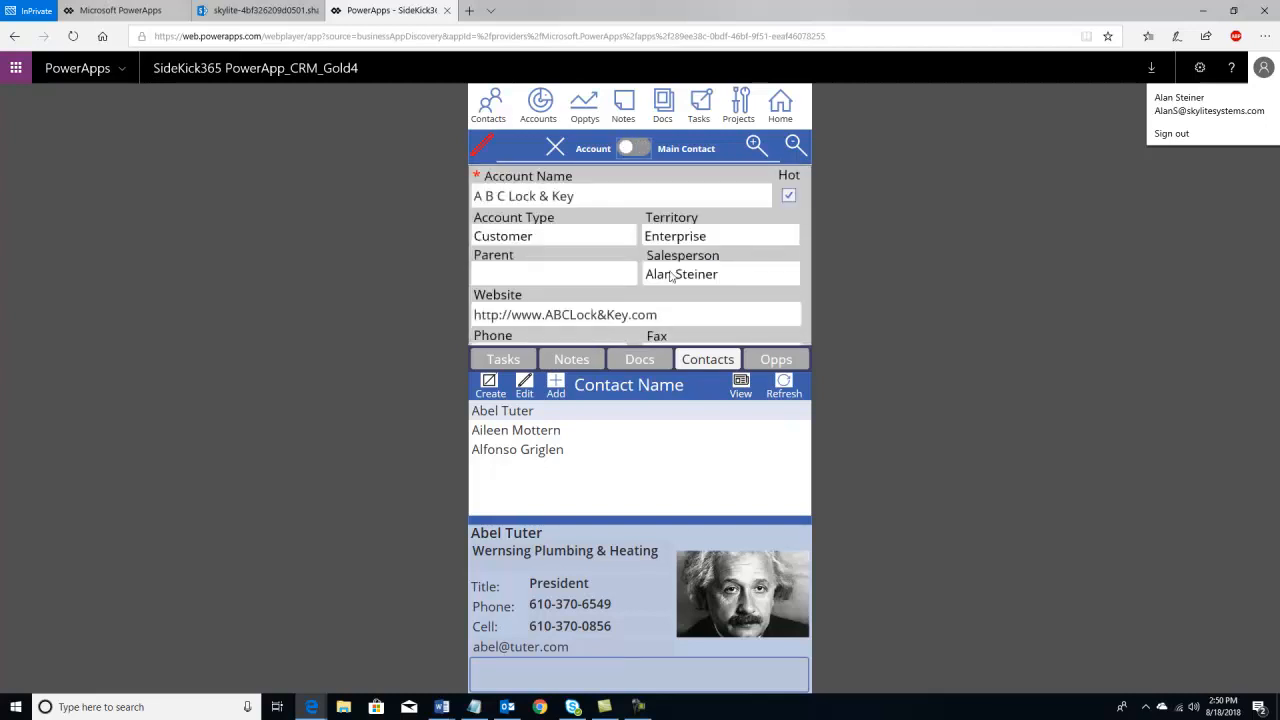
pyautogui.click(776, 362)
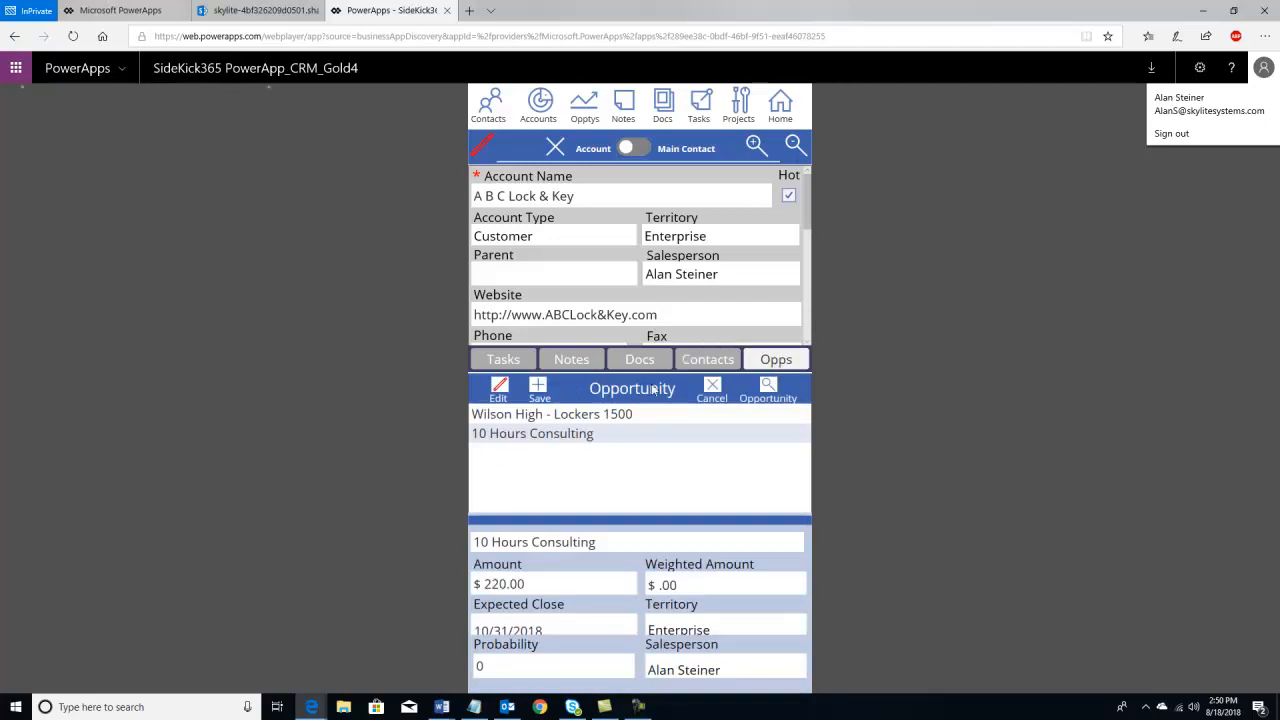
pyautogui.click(612, 414)
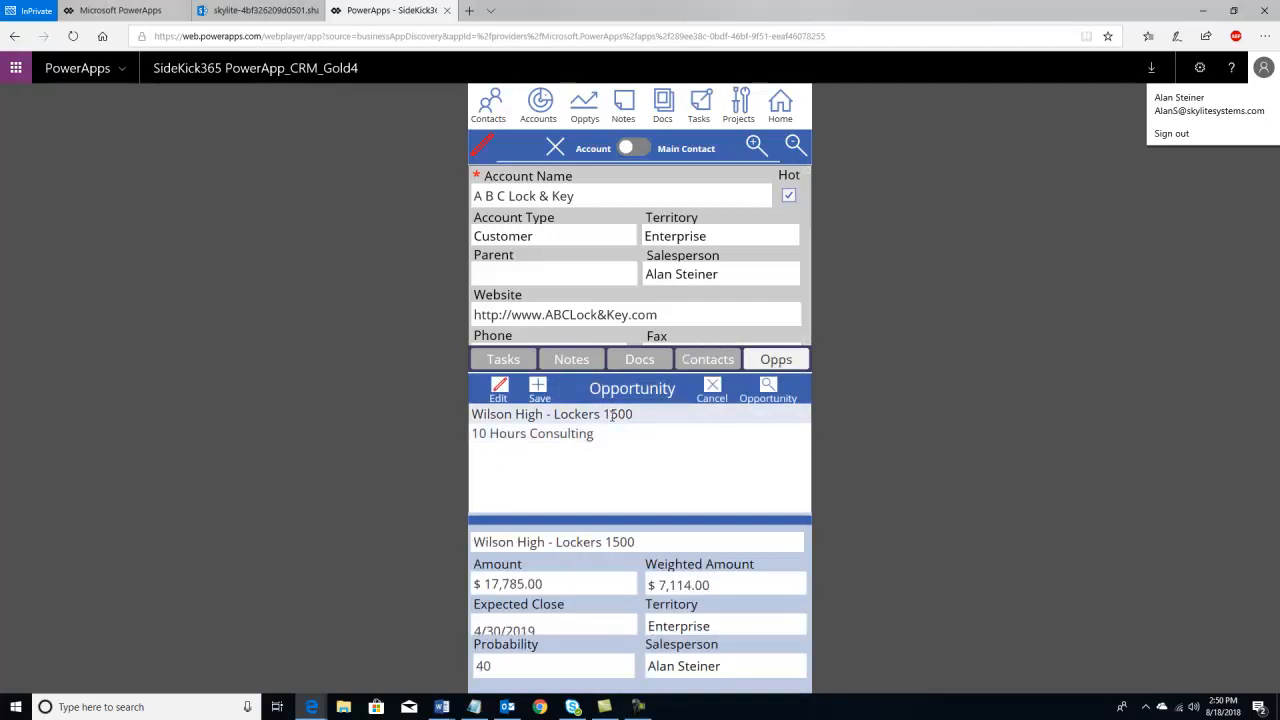
# - Open Wilson High - Lockers 1500 and review its notes, docs, items, tasks and 7785/6000/4000 spread
pyautogui.click(769, 391)
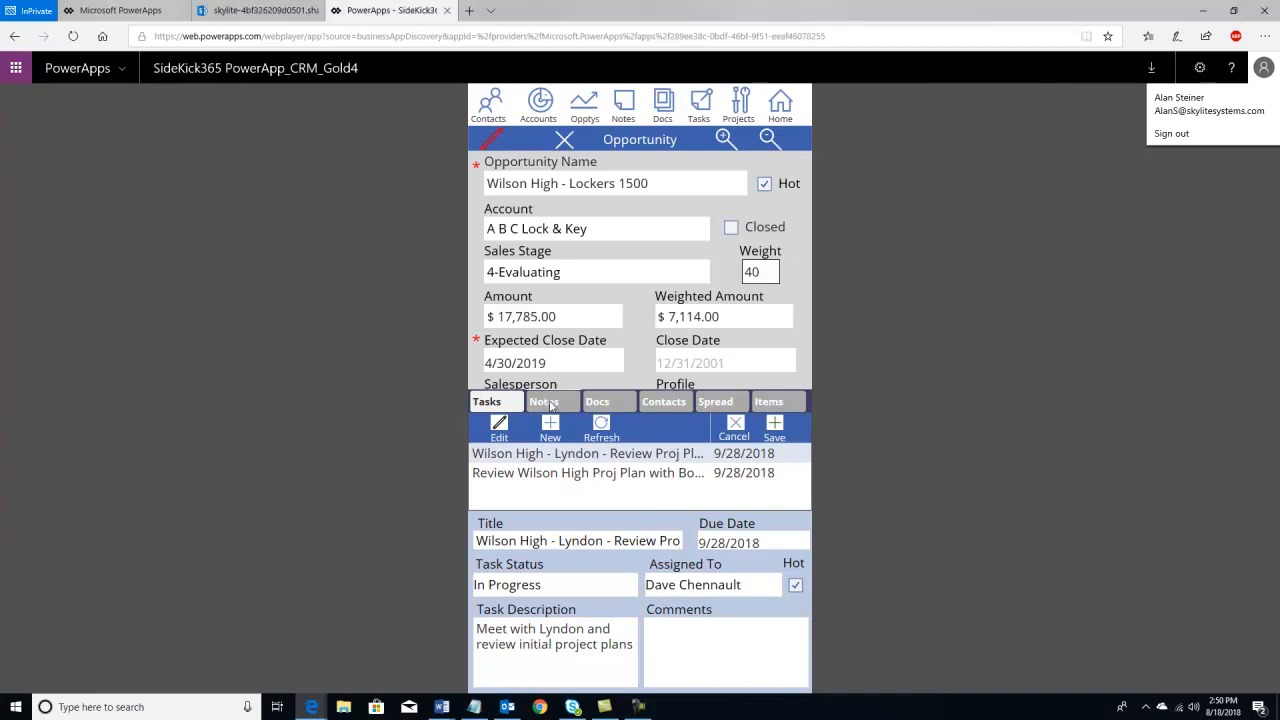
pyautogui.click(549, 405)
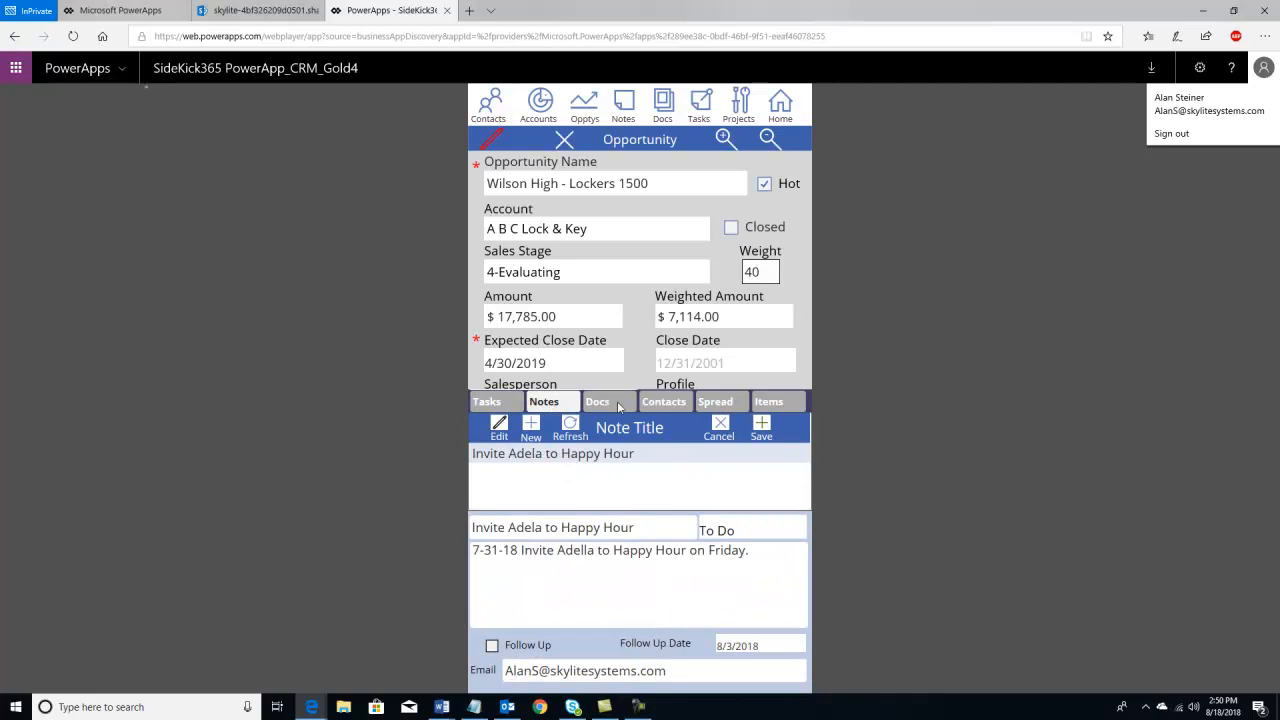
pyautogui.click(655, 408)
pyautogui.click(712, 402)
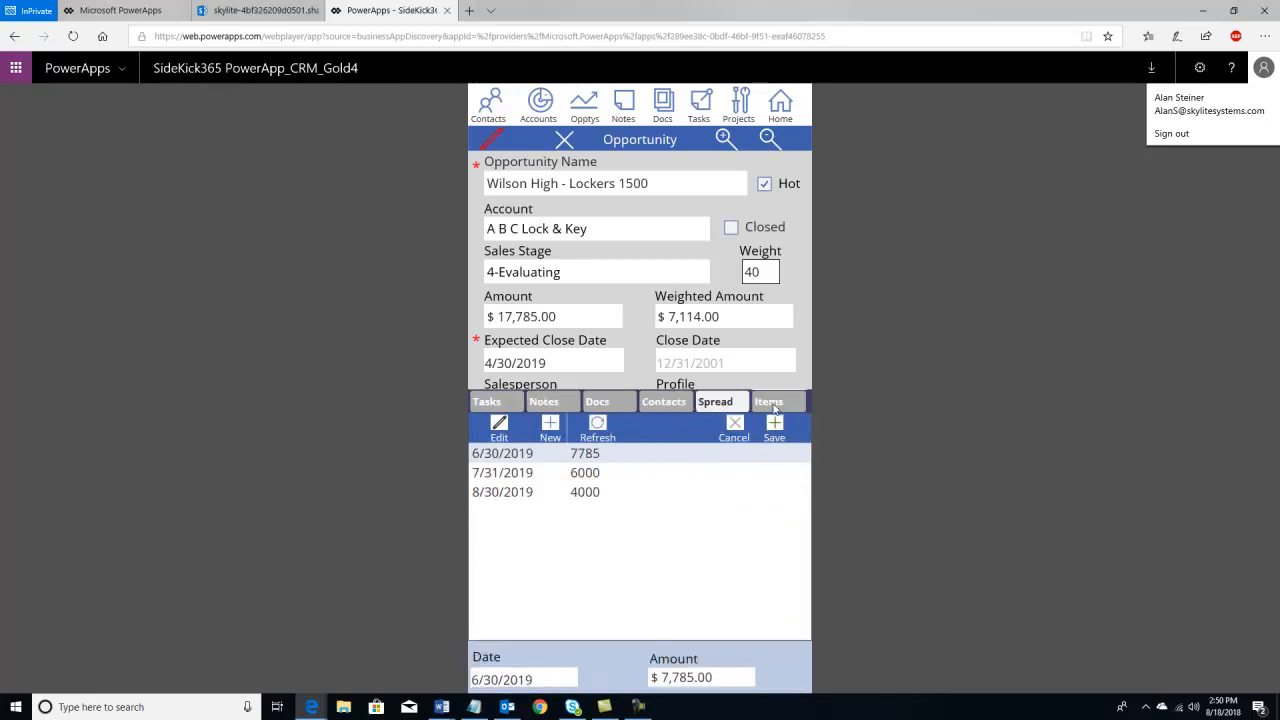
pyautogui.click(768, 402)
pyautogui.click(728, 404)
pyautogui.click(487, 403)
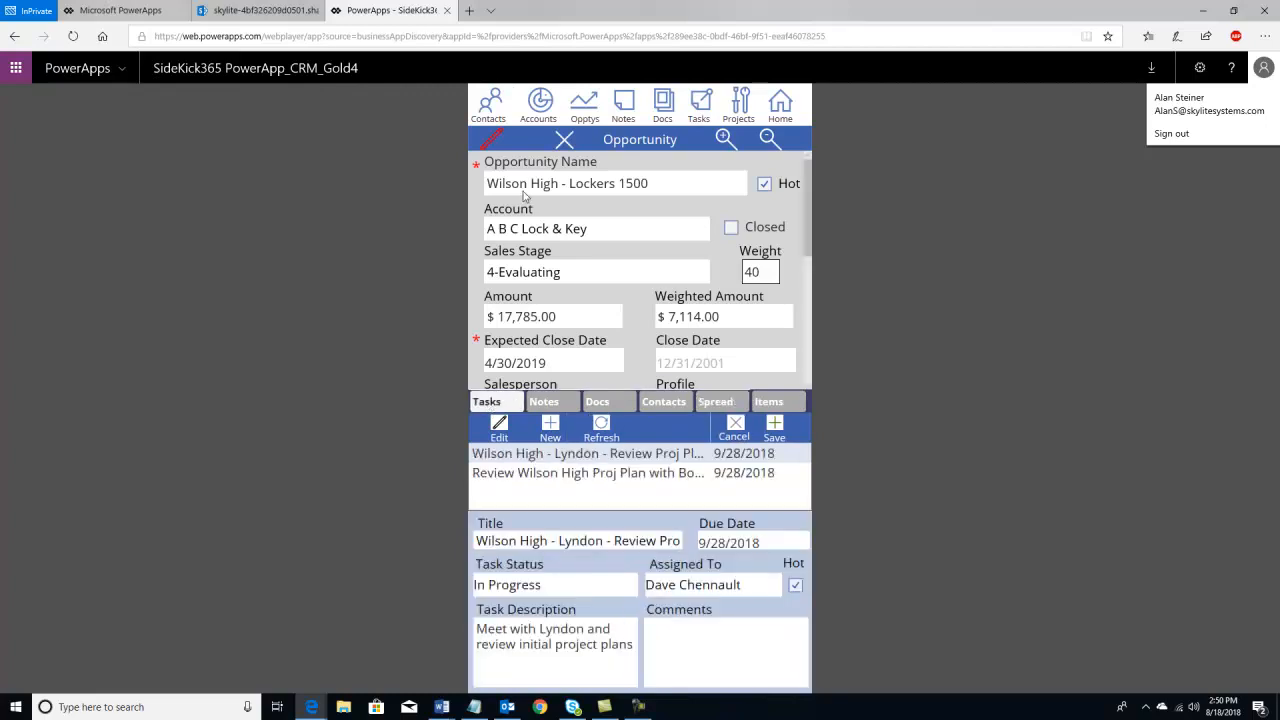
pyautogui.click(262, 11)
pyautogui.scroll(2, 49, 146)
# - Filter SharePoint Opportunities to A B C Lock & Key and open Wilson High - Lockers 1500
pyautogui.click(34, 220)
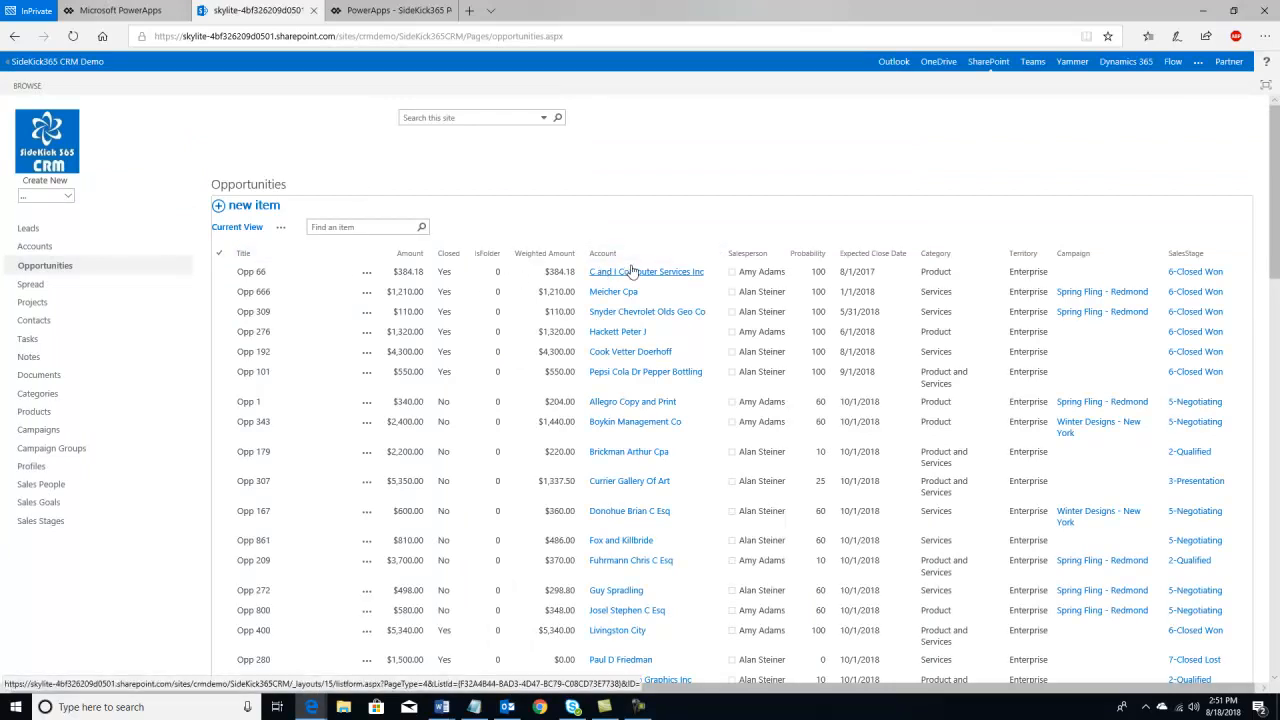
pyautogui.click(722, 256)
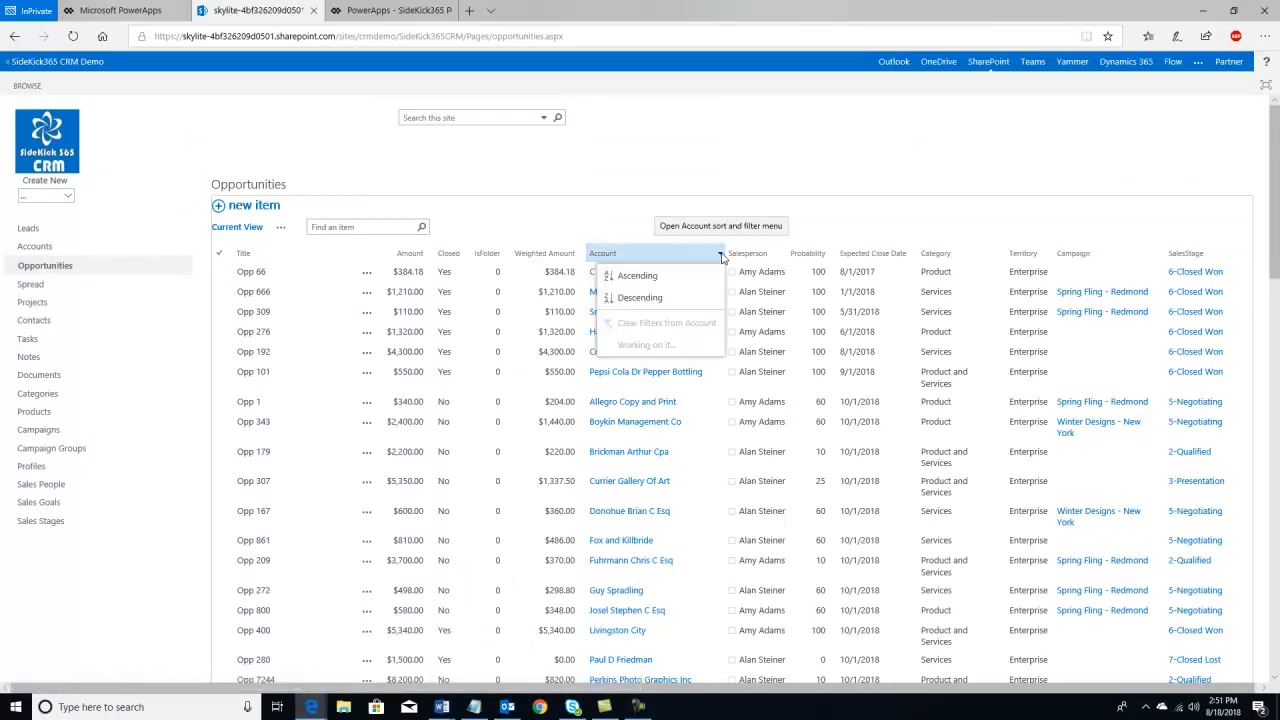
pyautogui.click(570, 347)
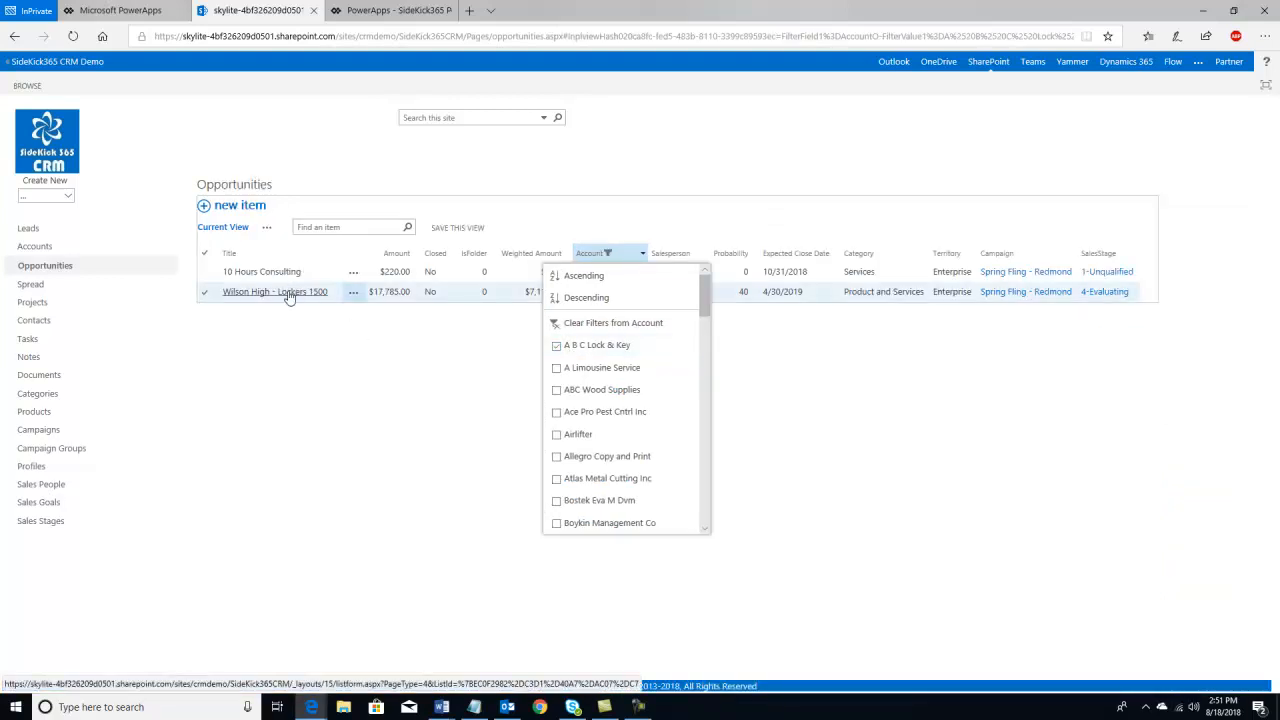
pyautogui.click(287, 294)
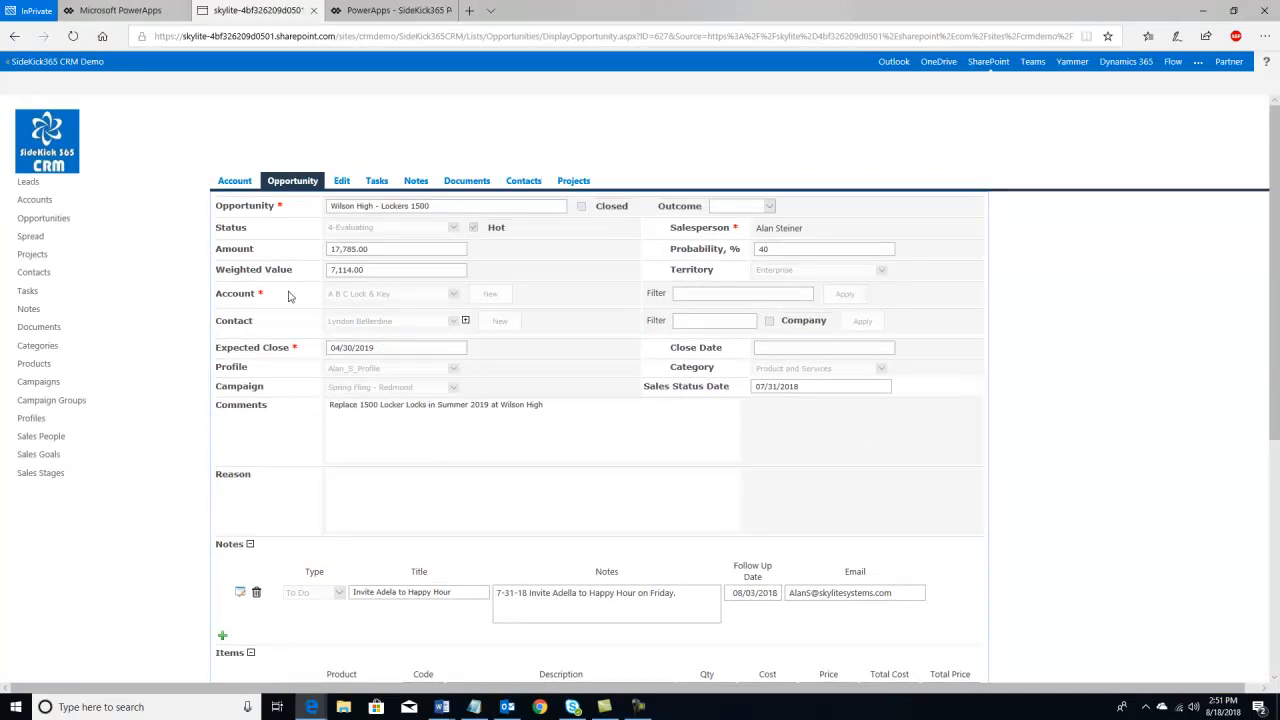
# - Review the SharePoint opportunity form, then compare with the PowerApp's two tasks due 9/28/2018
pyautogui.scroll(-3, 346, 386)
pyautogui.scroll(3, 346, 386)
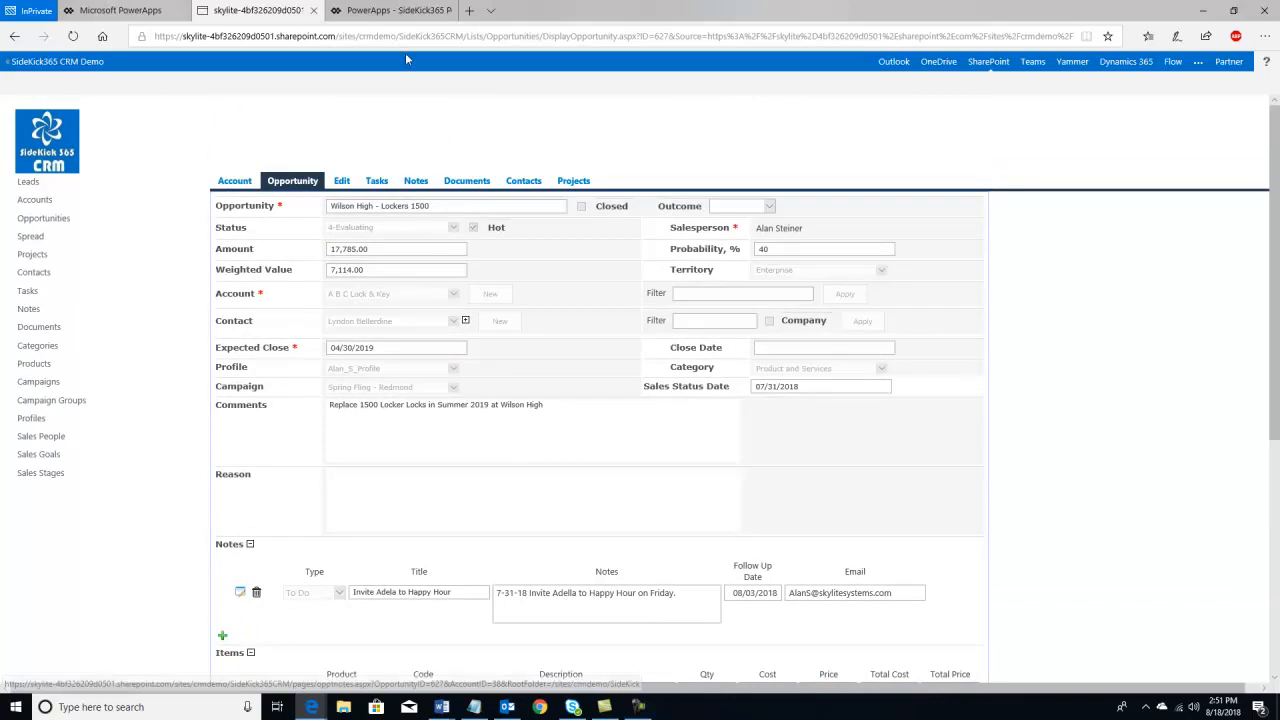
pyautogui.click(397, 14)
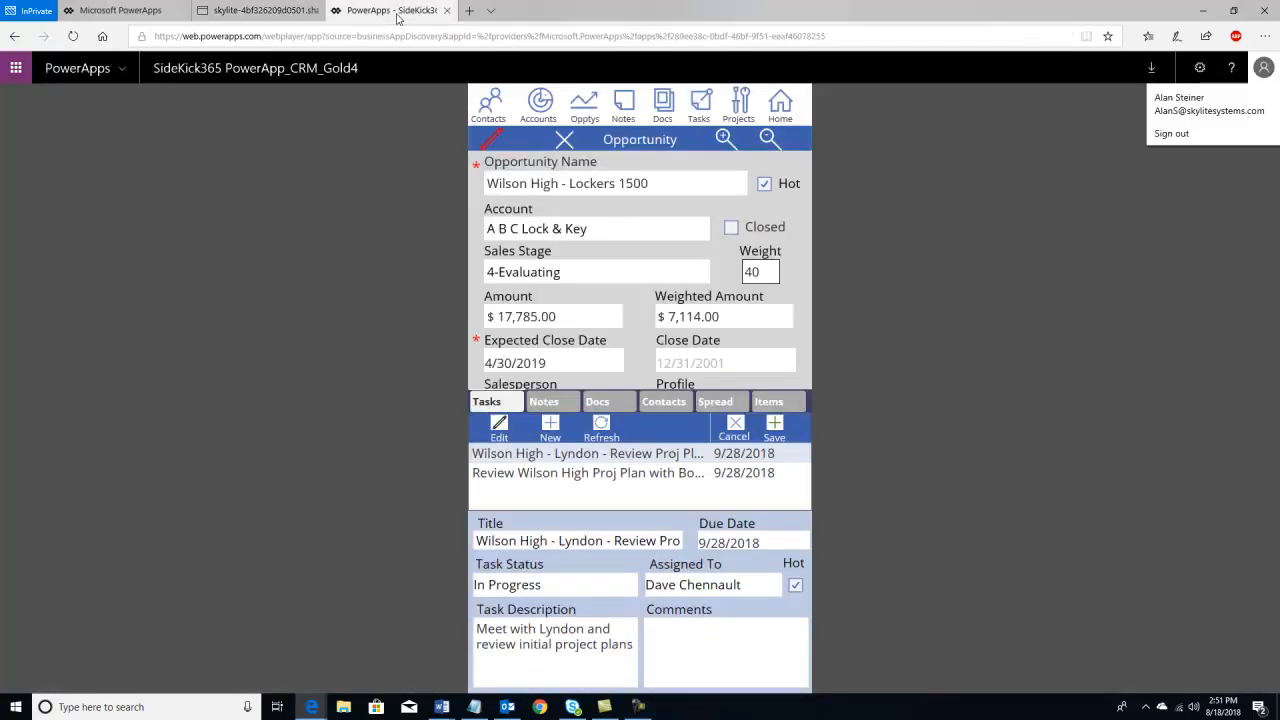
# - Glance at the SharePoint opportunity page, then open the PowerApp's Projects list
pyautogui.click(280, 14)
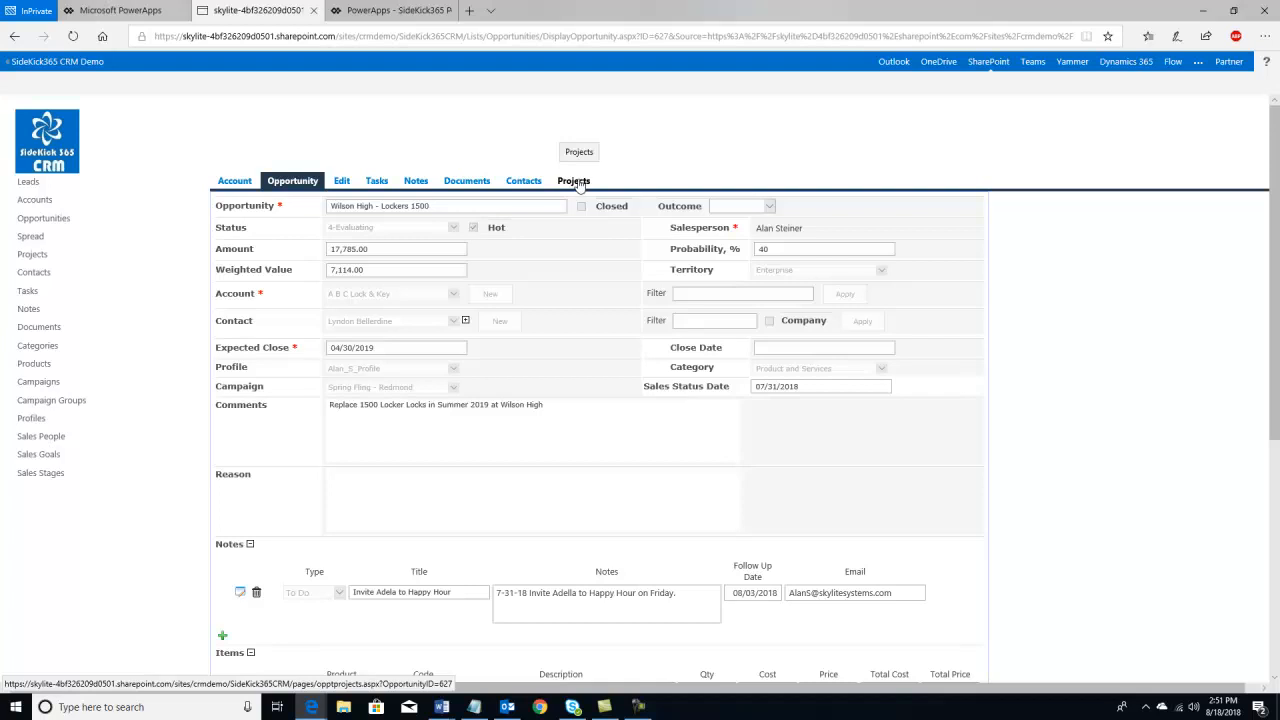
pyautogui.click(385, 12)
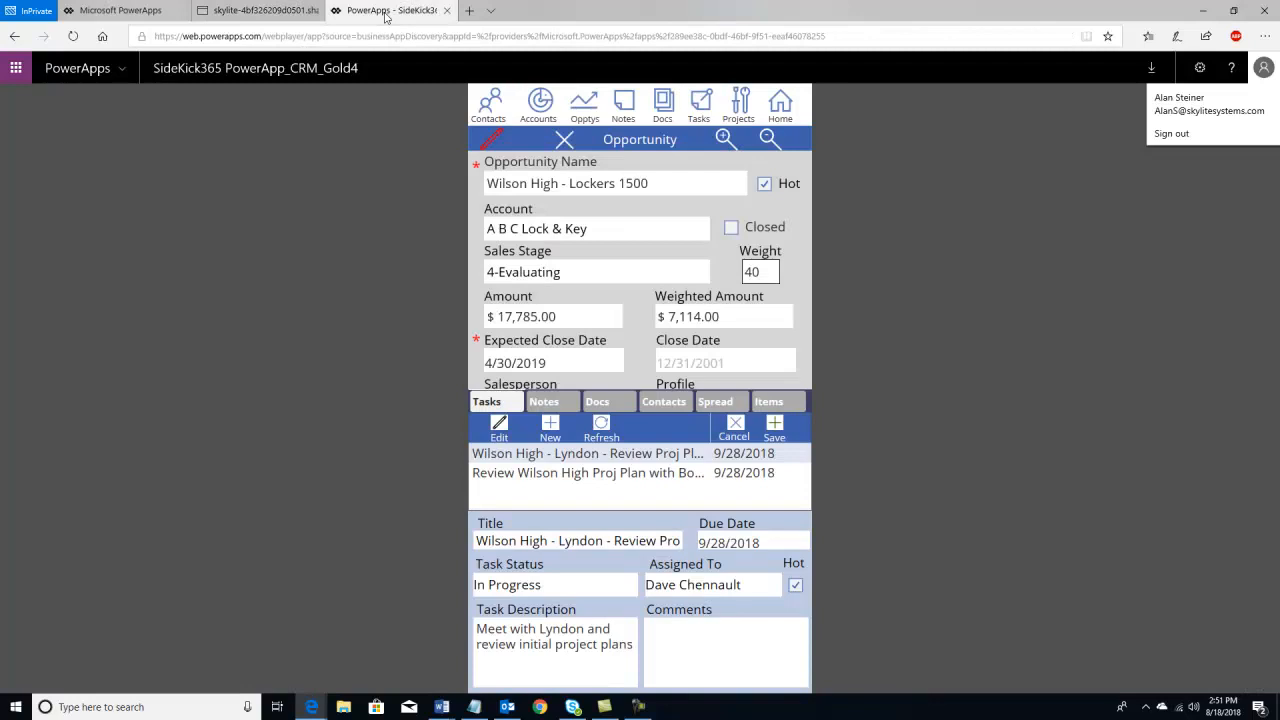
pyautogui.click(740, 110)
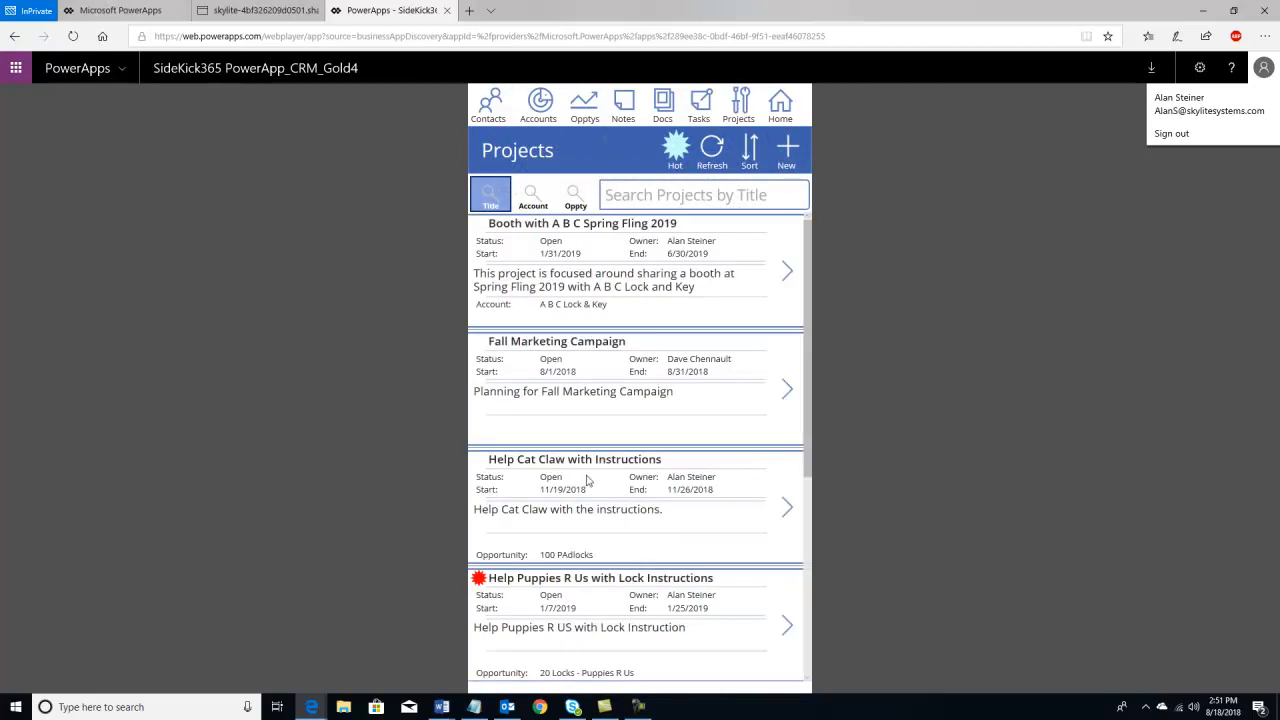
# - Filter to Hot projects, open Help Puppies R Us, and browse its Notes, Docs, Contacts and Tasks
pyautogui.click(678, 149)
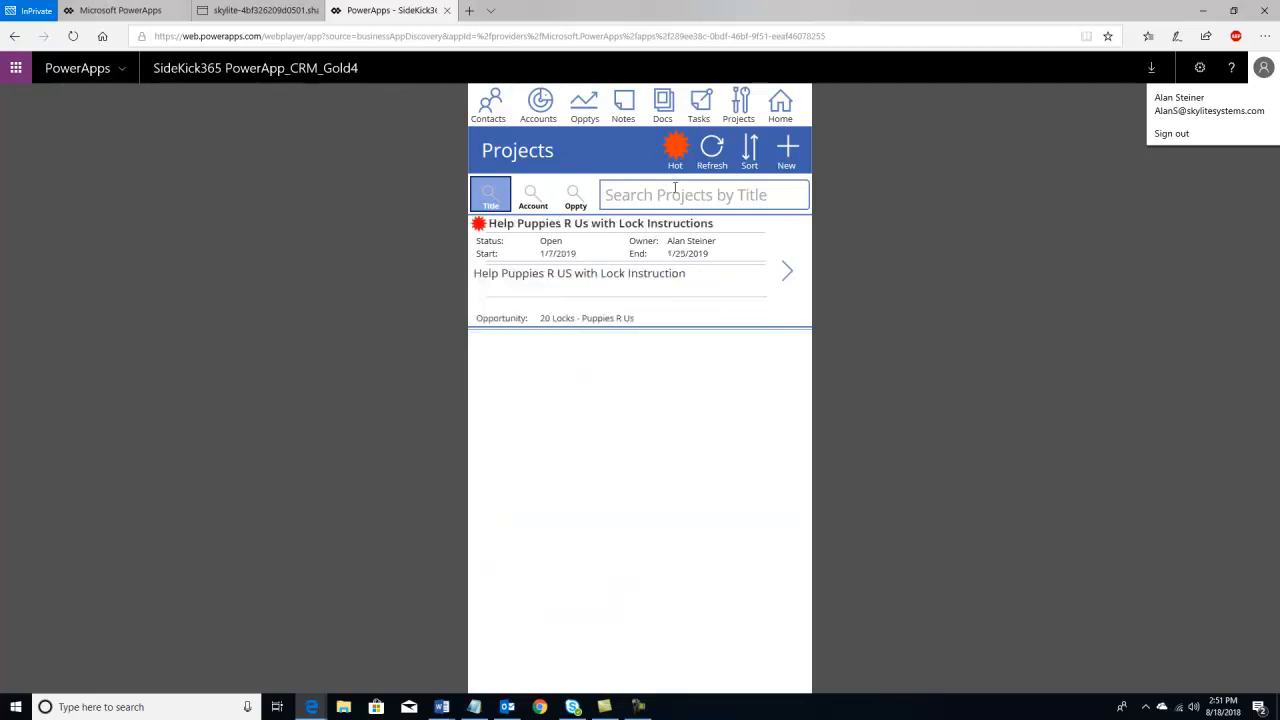
pyautogui.click(787, 272)
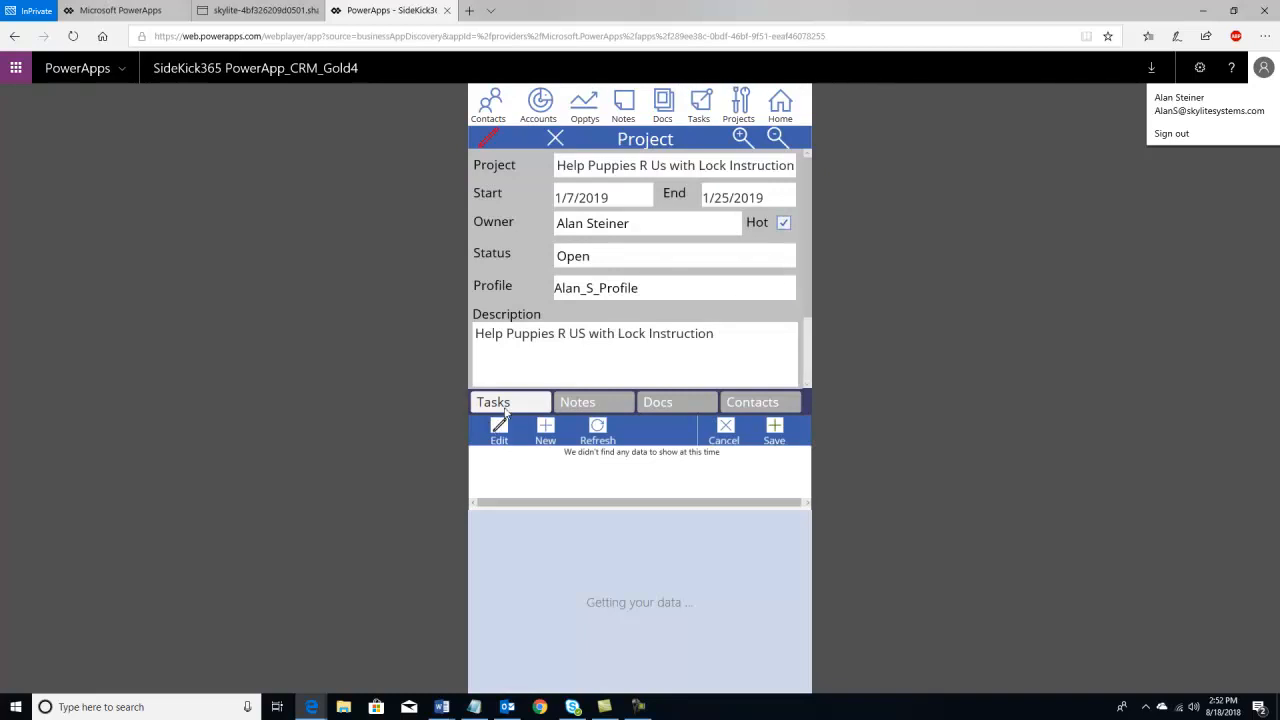
pyautogui.click(584, 406)
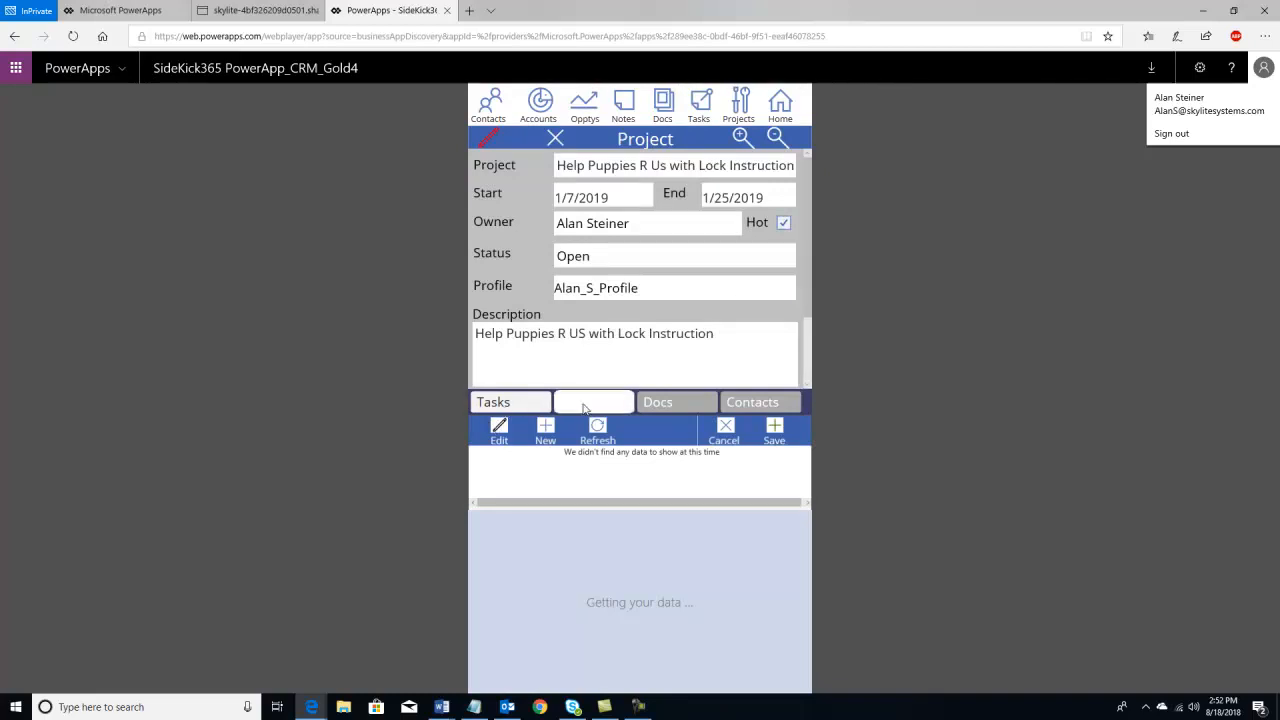
pyautogui.click(661, 405)
pyautogui.click(756, 405)
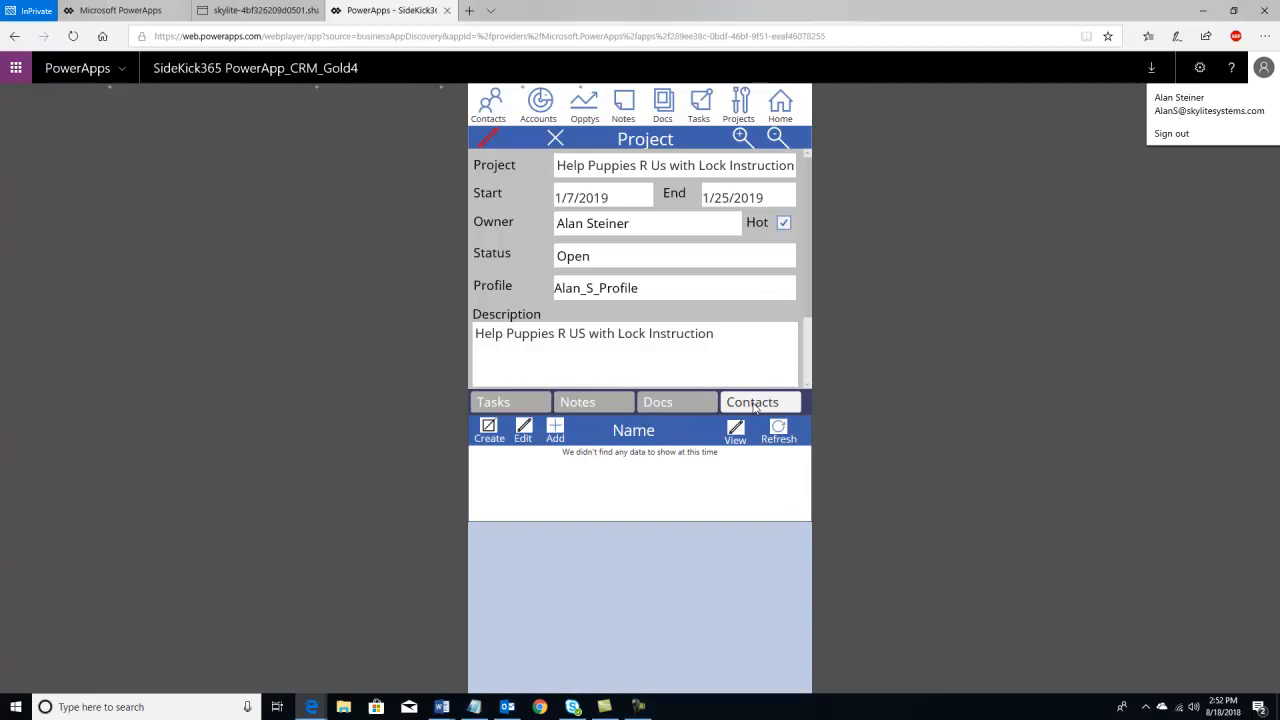
pyautogui.click(528, 410)
pyautogui.click(584, 404)
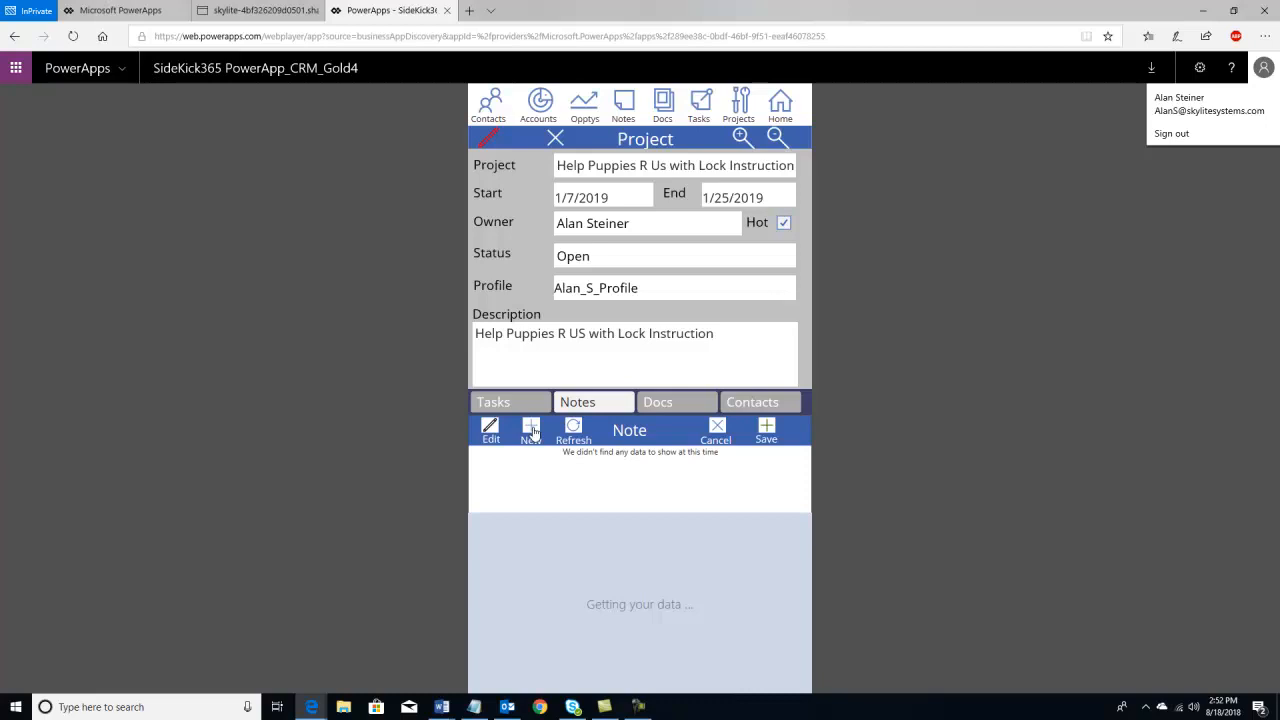
# - Save a To Do note 'I added this Project Note in PApps' with body 'I added this in PowerApps', then refresh
pyautogui.click(509, 529)
pyautogui.write('I added this Project Note i')
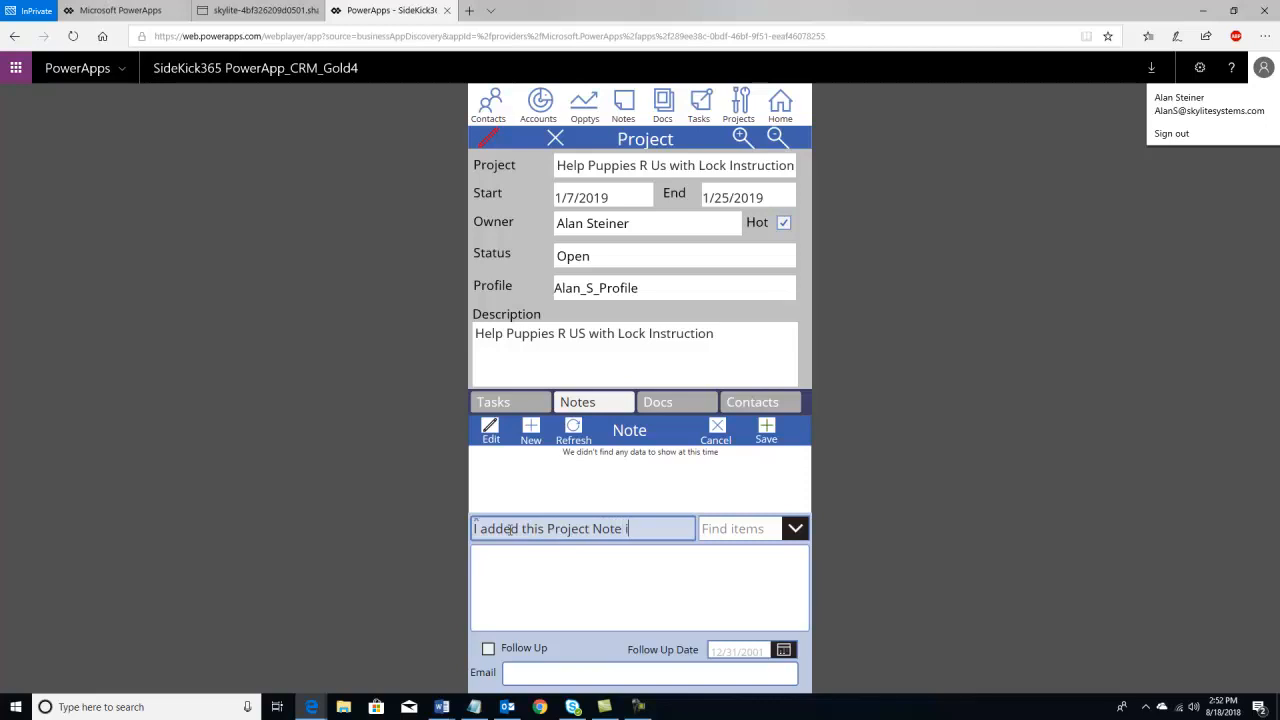
pyautogui.write('n PApps')
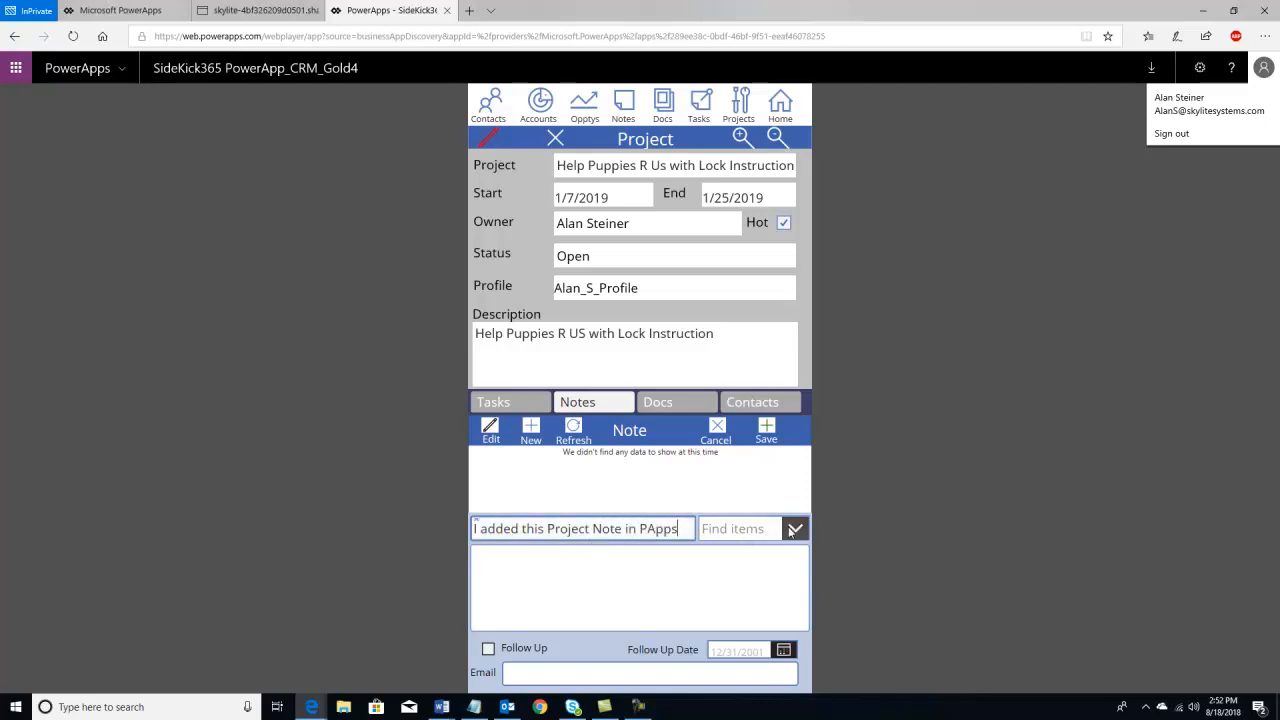
pyautogui.click(792, 529)
pyautogui.click(726, 463)
pyautogui.click(600, 565)
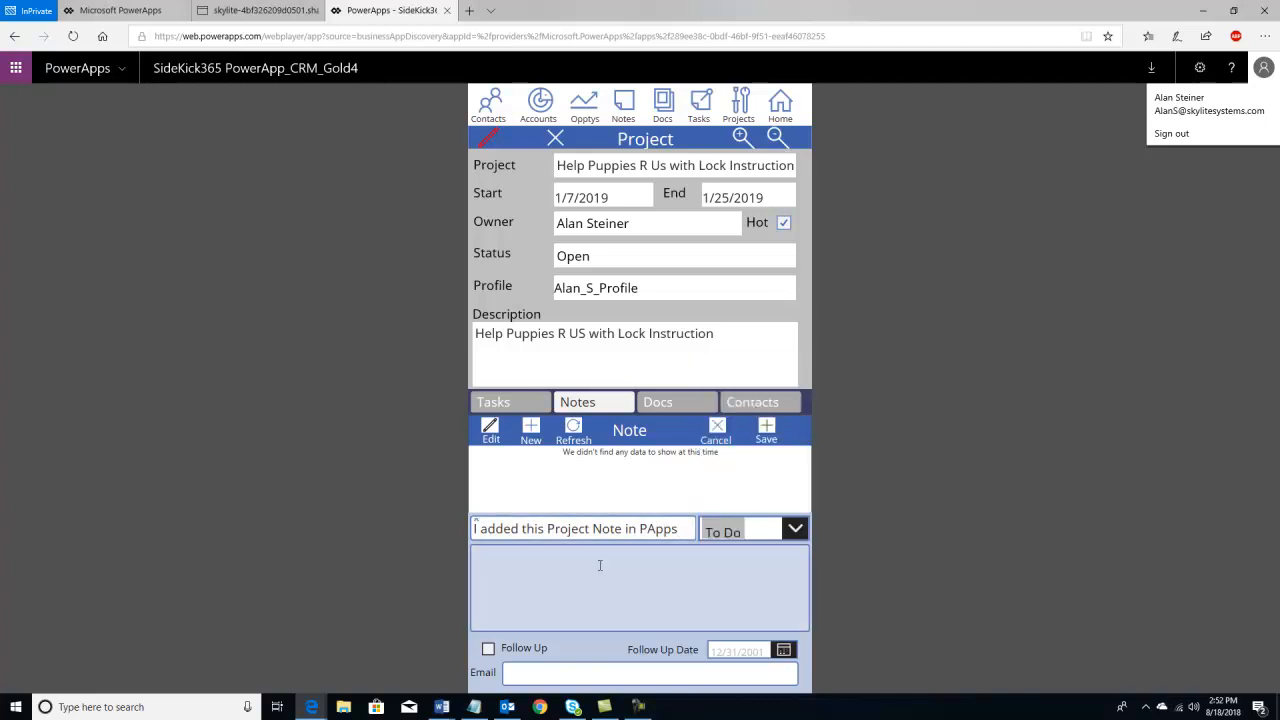
pyautogui.write('I adde')
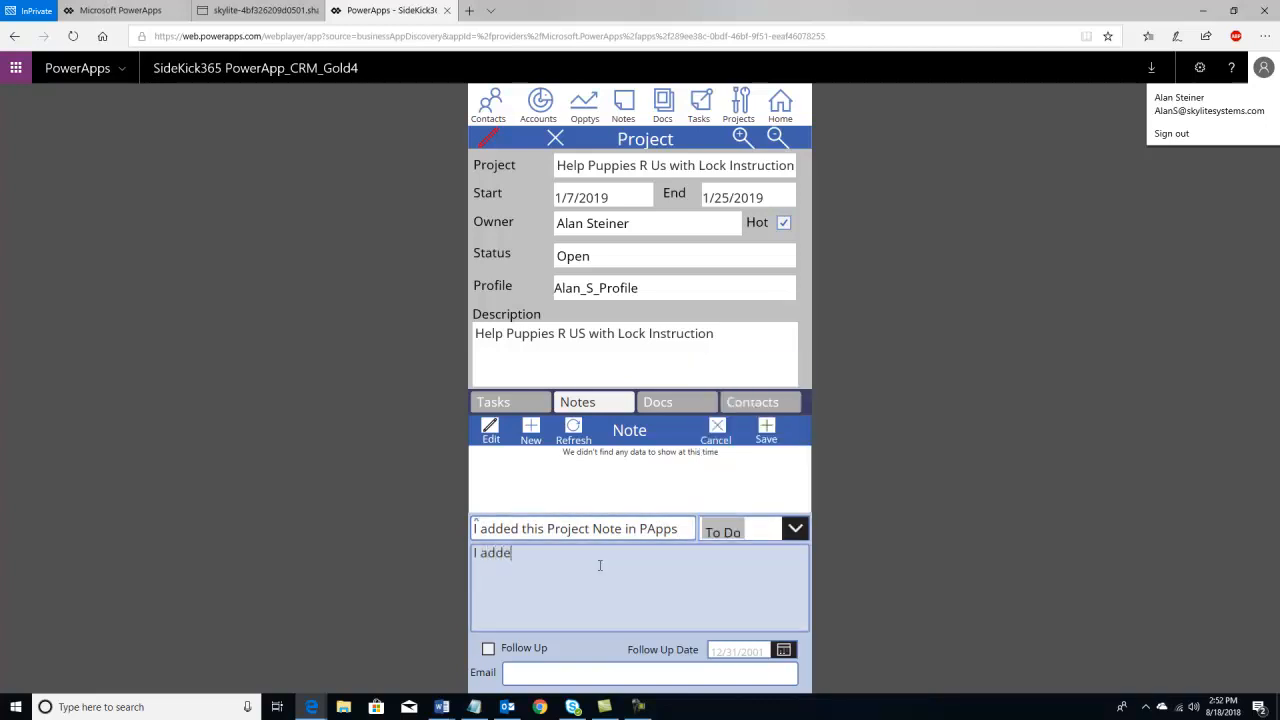
pyautogui.write('d this in PowerApps')
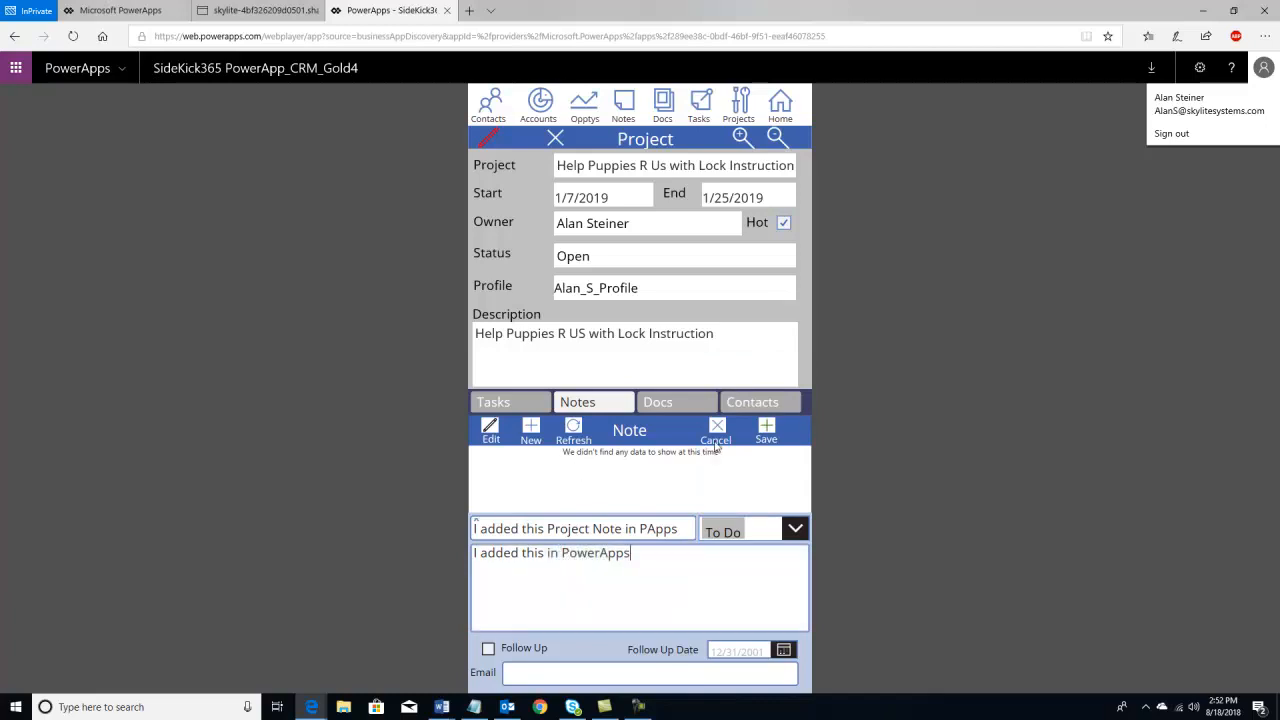
pyautogui.click(767, 430)
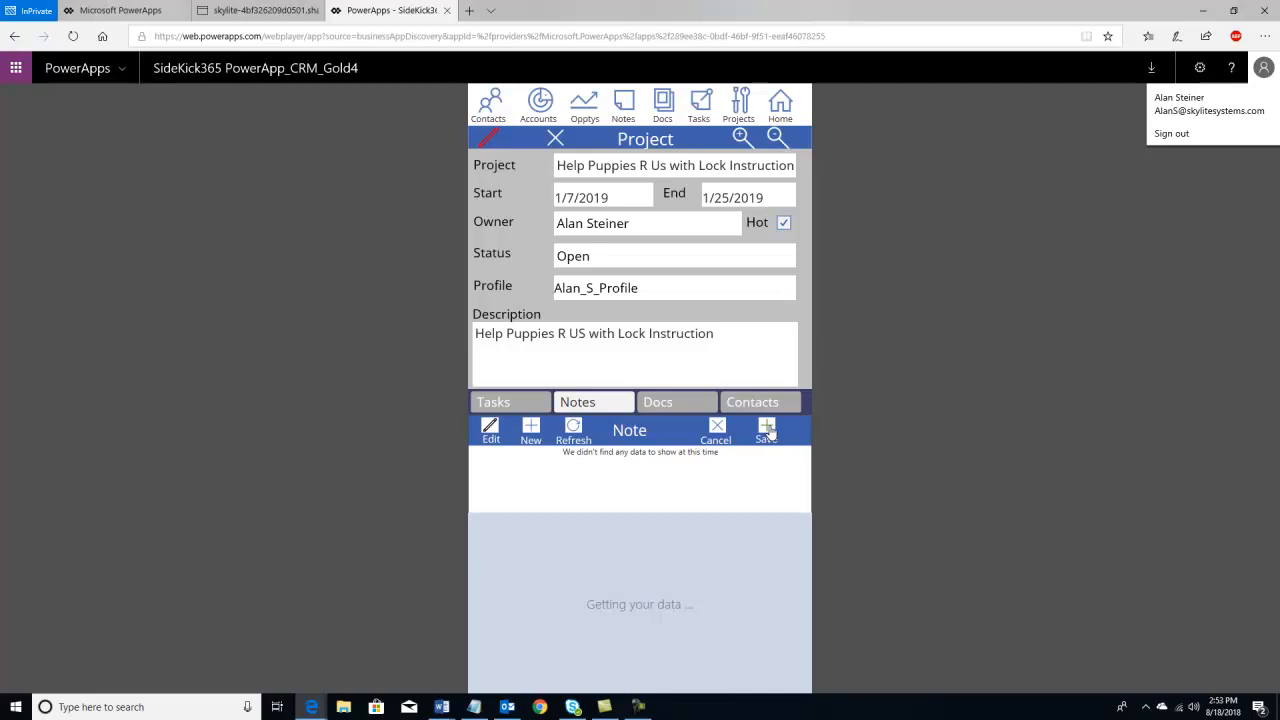
pyautogui.click(577, 426)
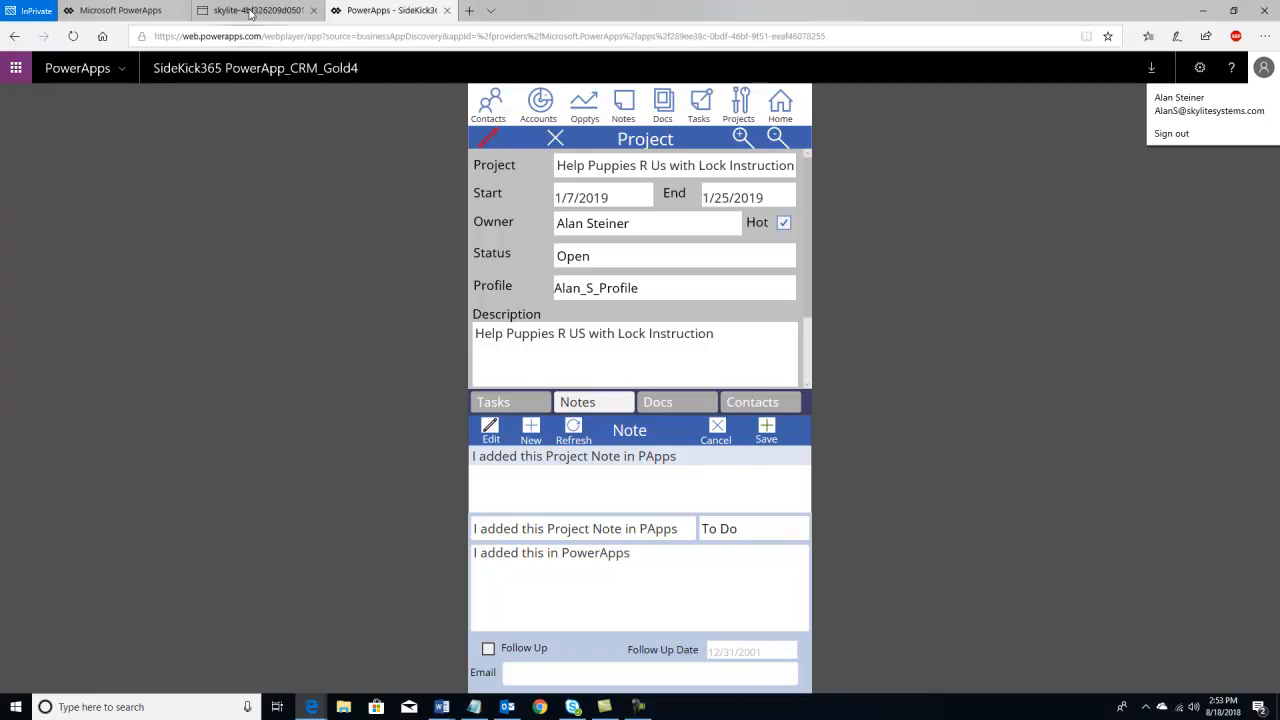
# - Check the Help Puppies R Us project in SharePoint's Projects list for the new note, then return
pyautogui.click(250, 11)
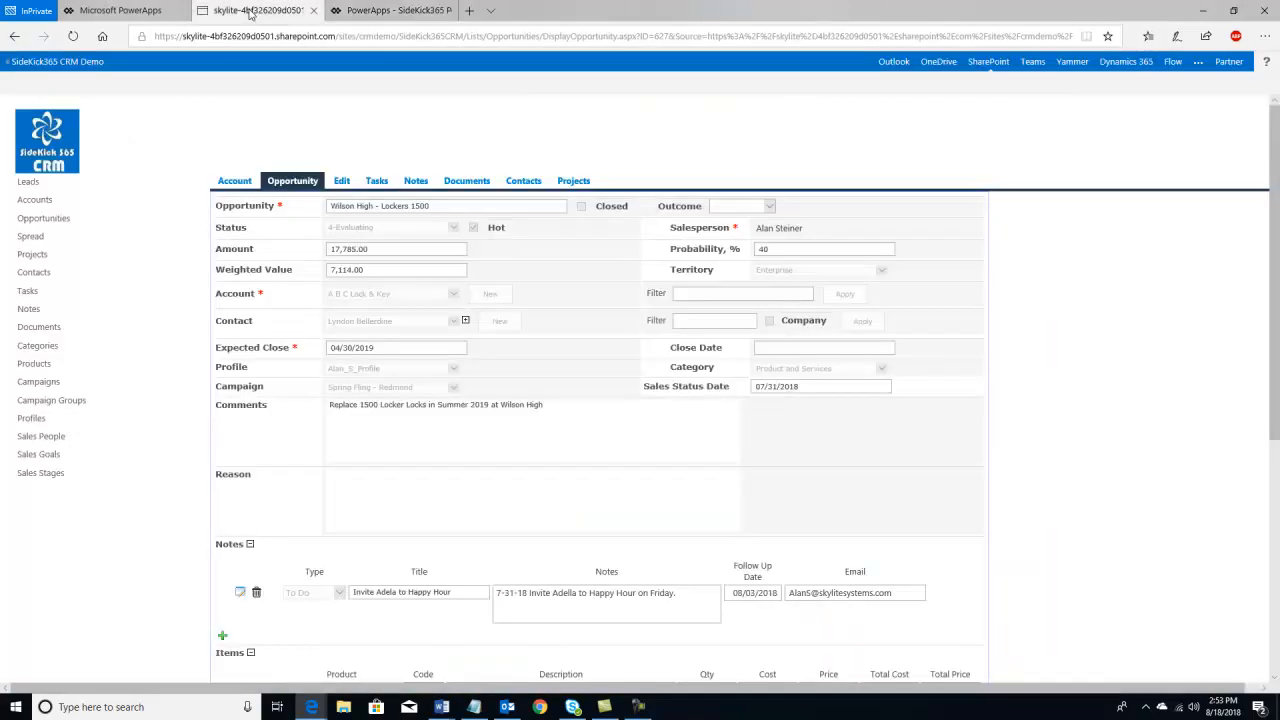
pyautogui.click(34, 256)
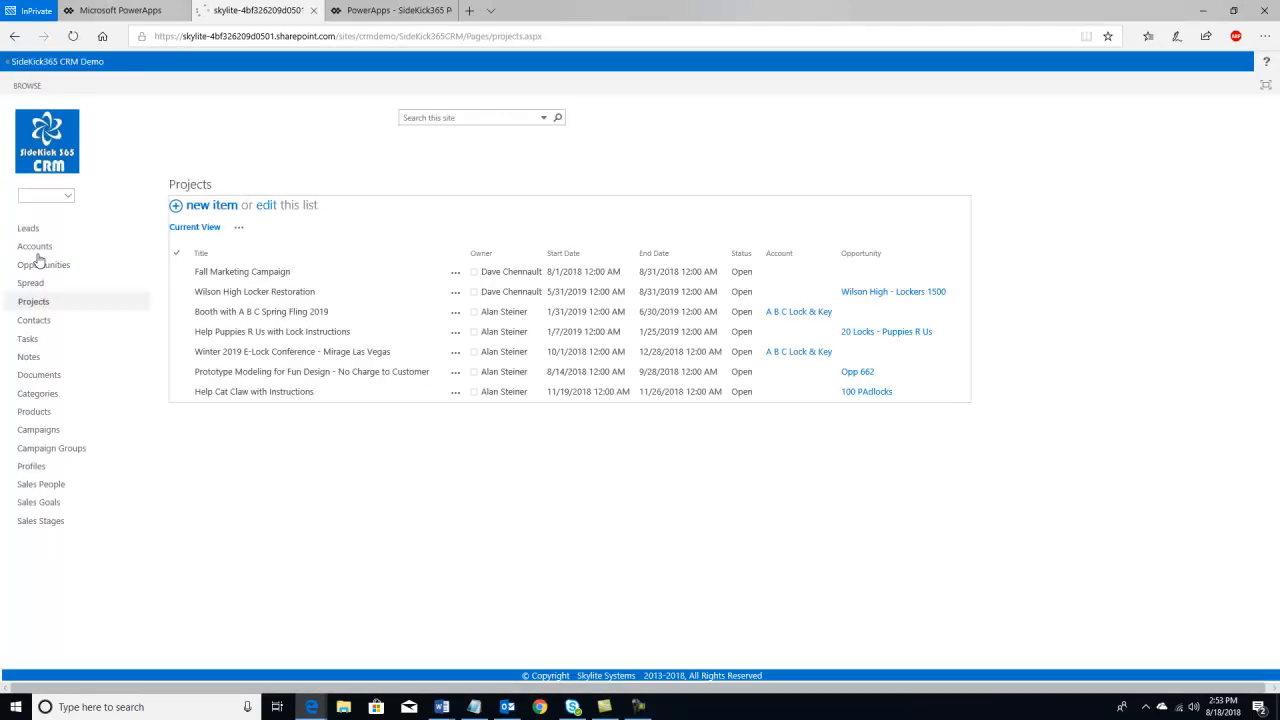
pyautogui.click(238, 338)
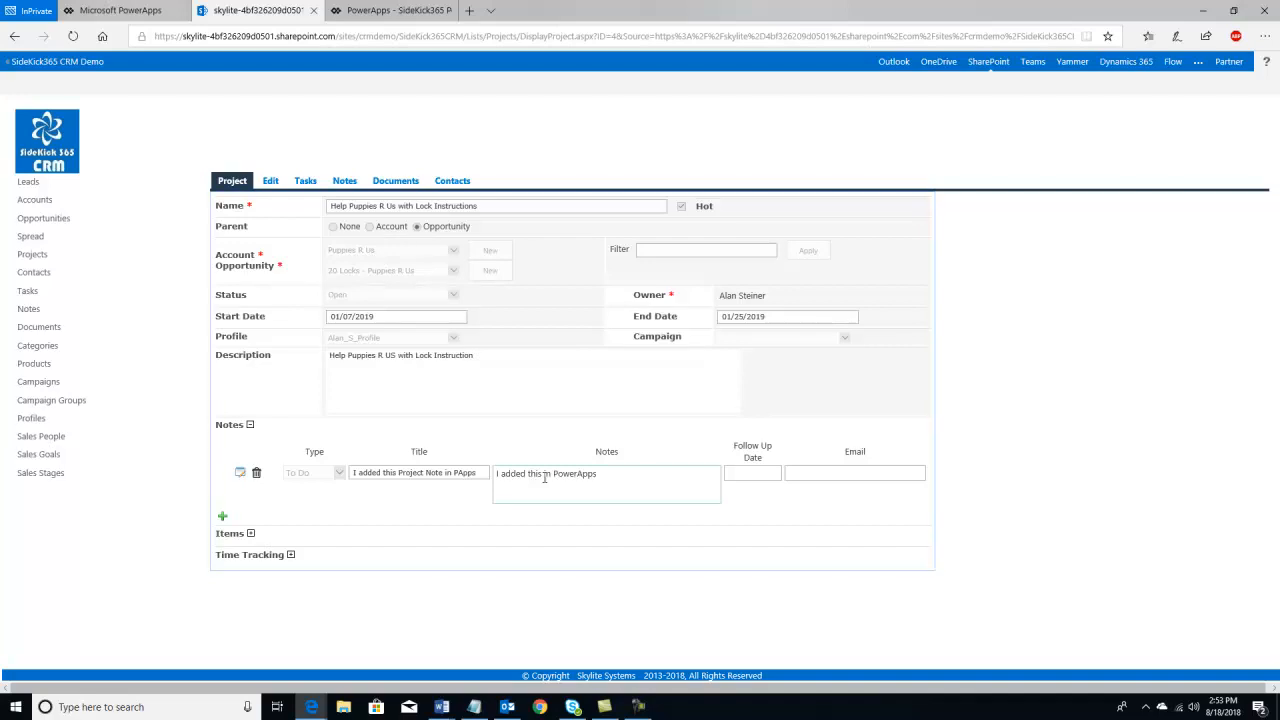
pyautogui.click(370, 10)
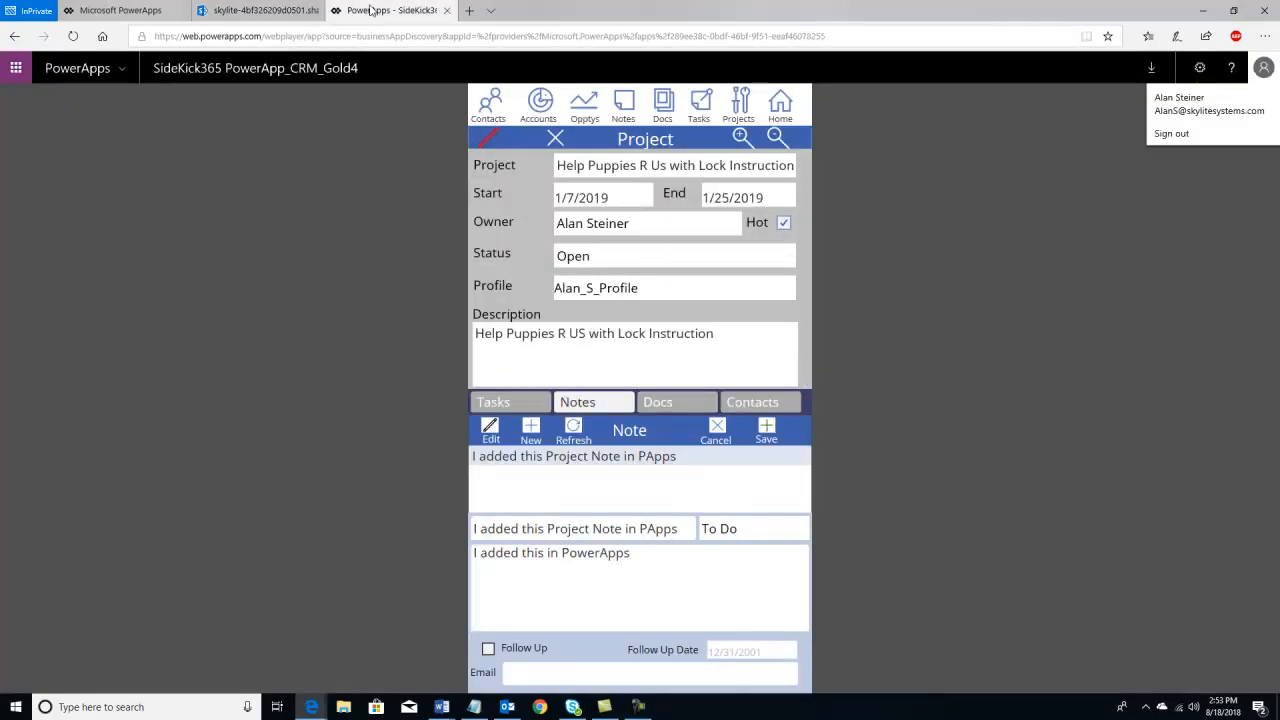
# - Search contacts for full names starting with 'b', then look at the SharePoint project again
pyautogui.click(488, 116)
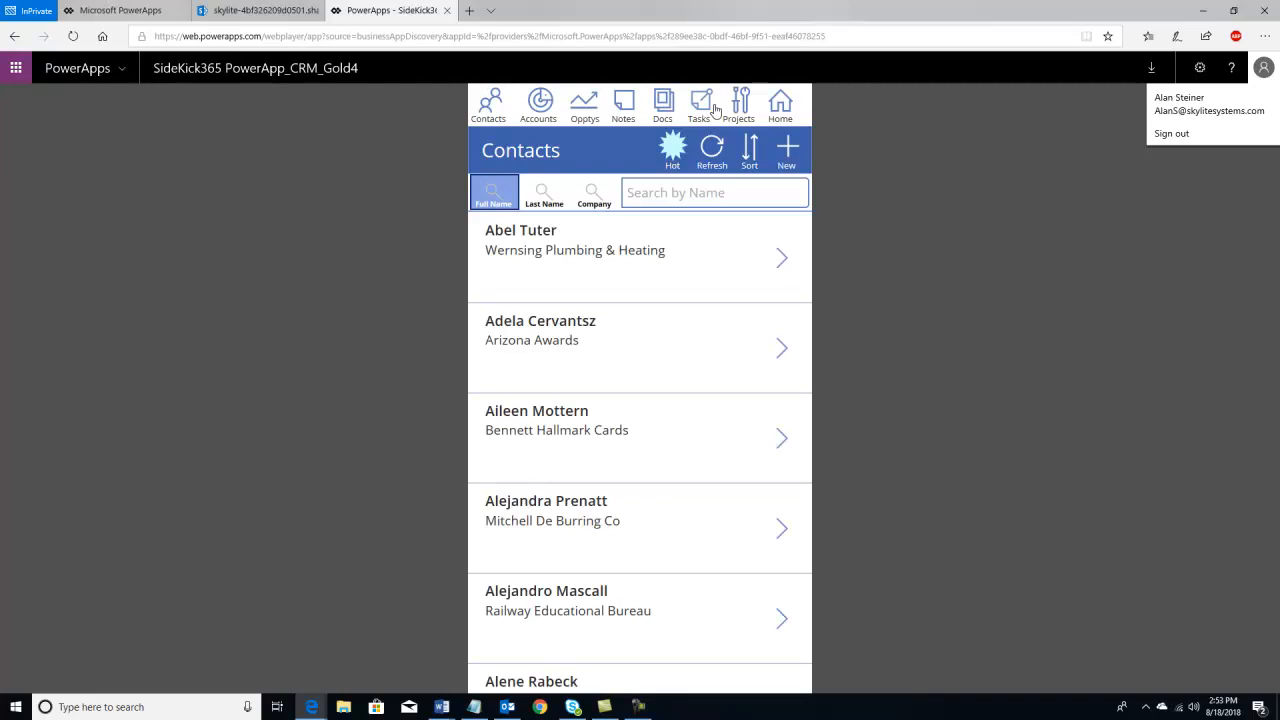
pyautogui.click(632, 193)
pyautogui.write('b')
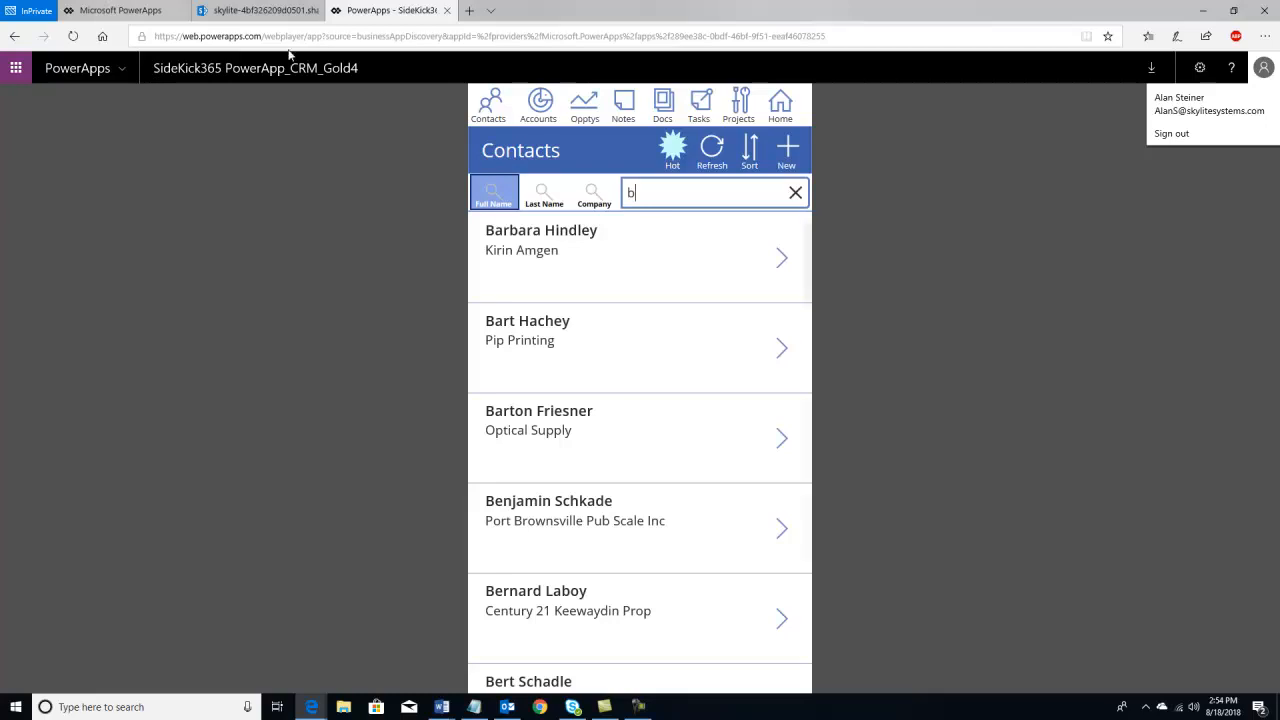
pyautogui.click(224, 12)
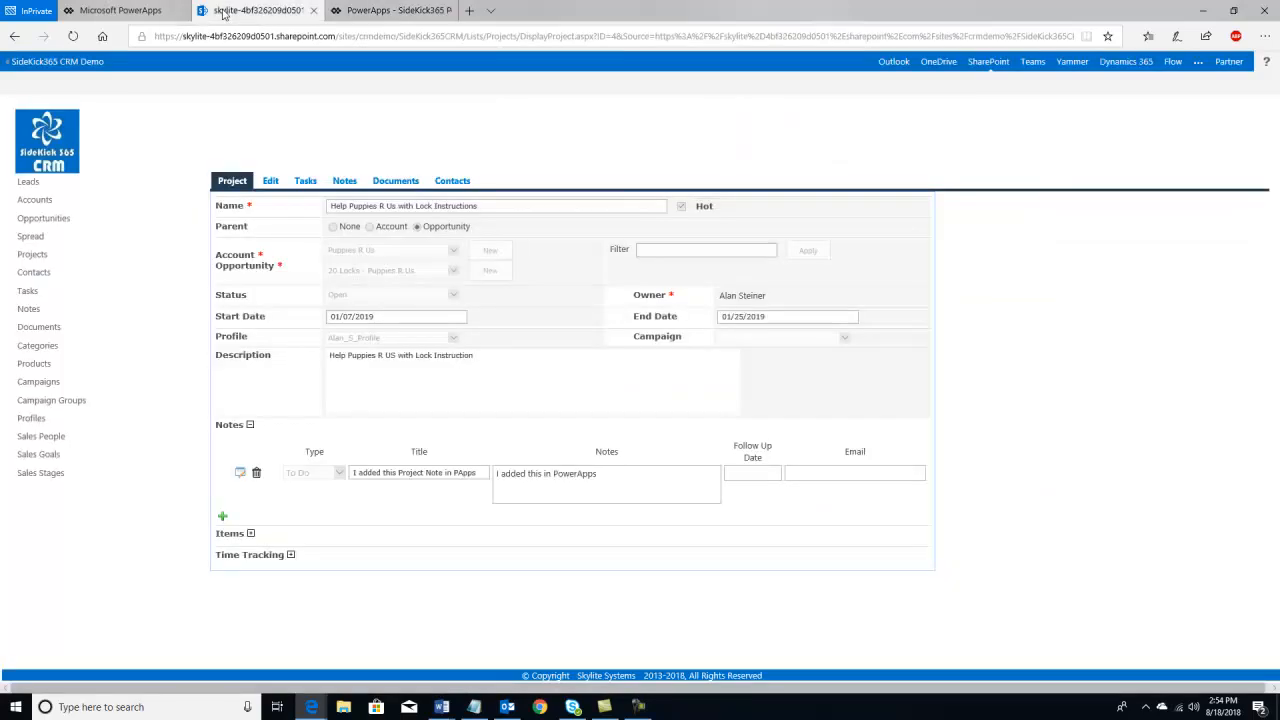
pyautogui.click(57, 137)
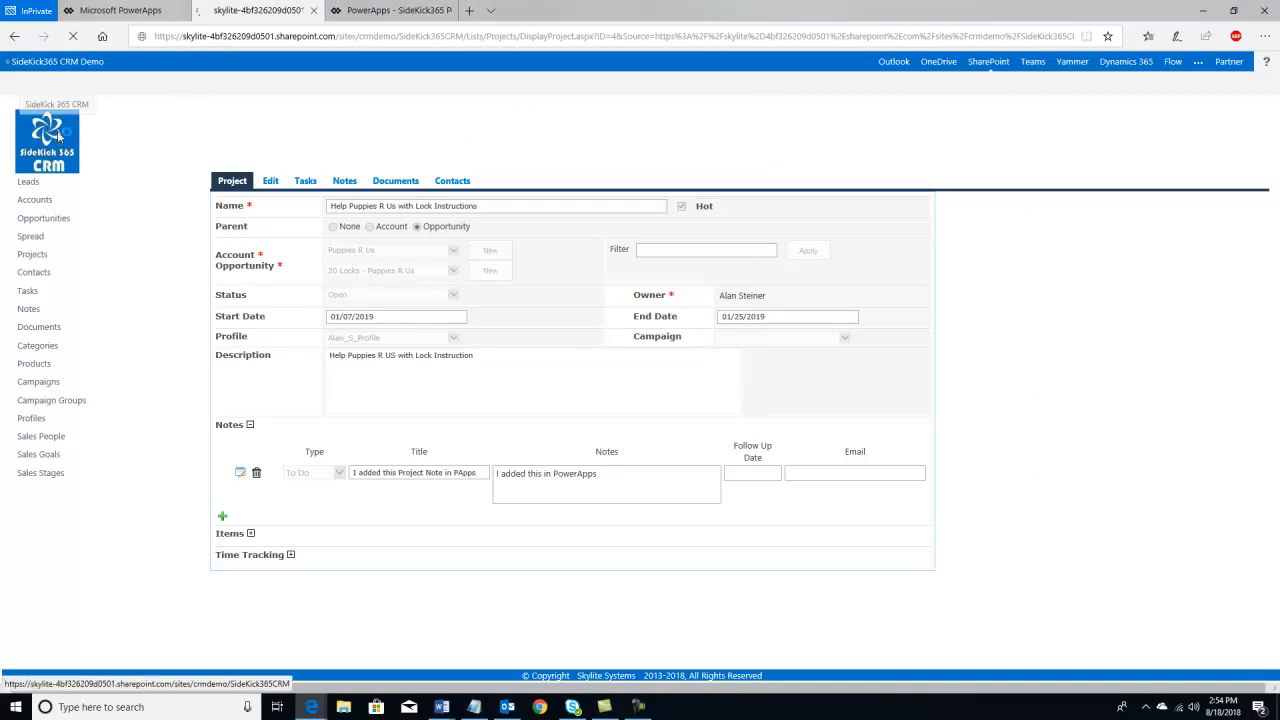
pyautogui.moveTo(375, 15)
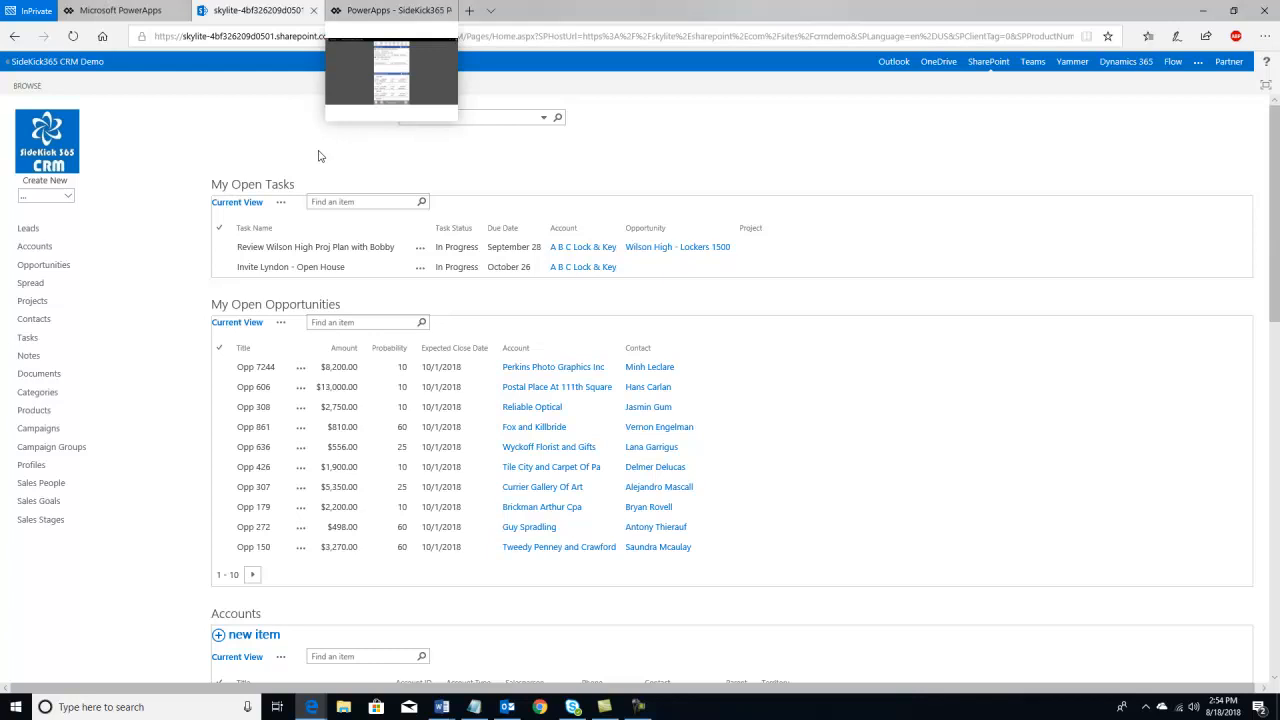
pyautogui.click(362, 15)
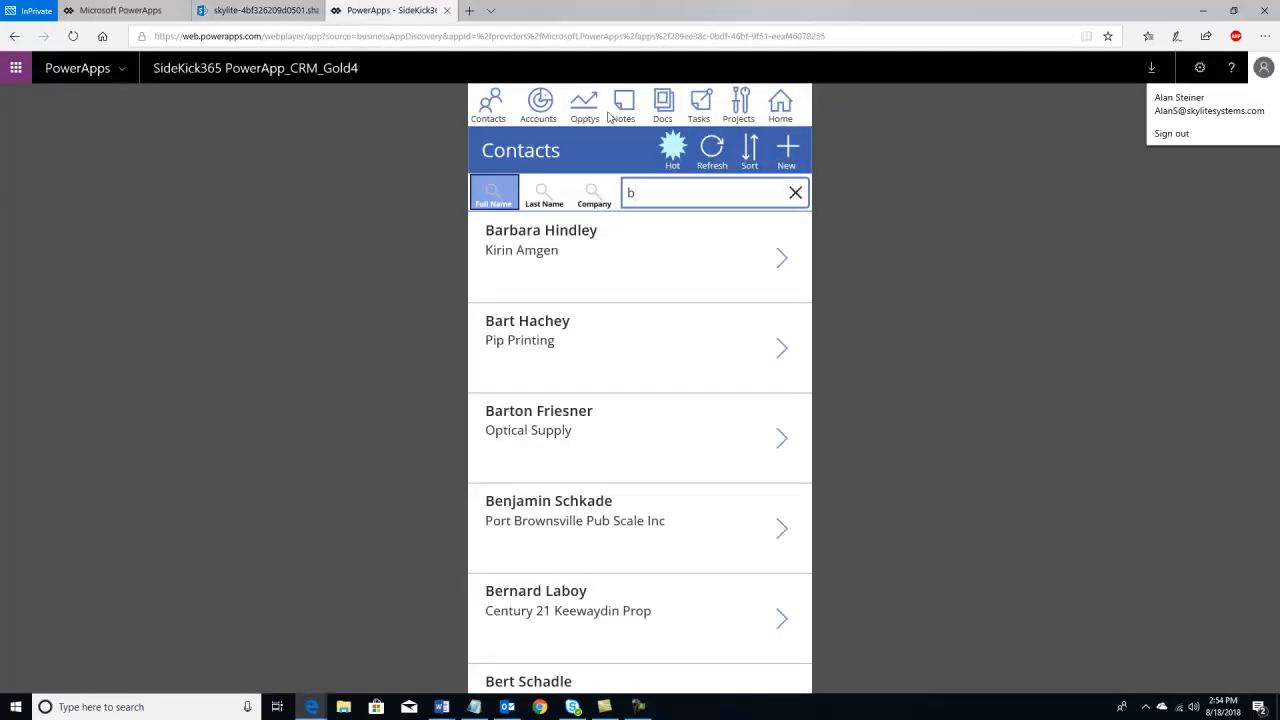
# - Return to the PowerApp's Home screen with open tasks and opportunities
pyautogui.click(783, 107)
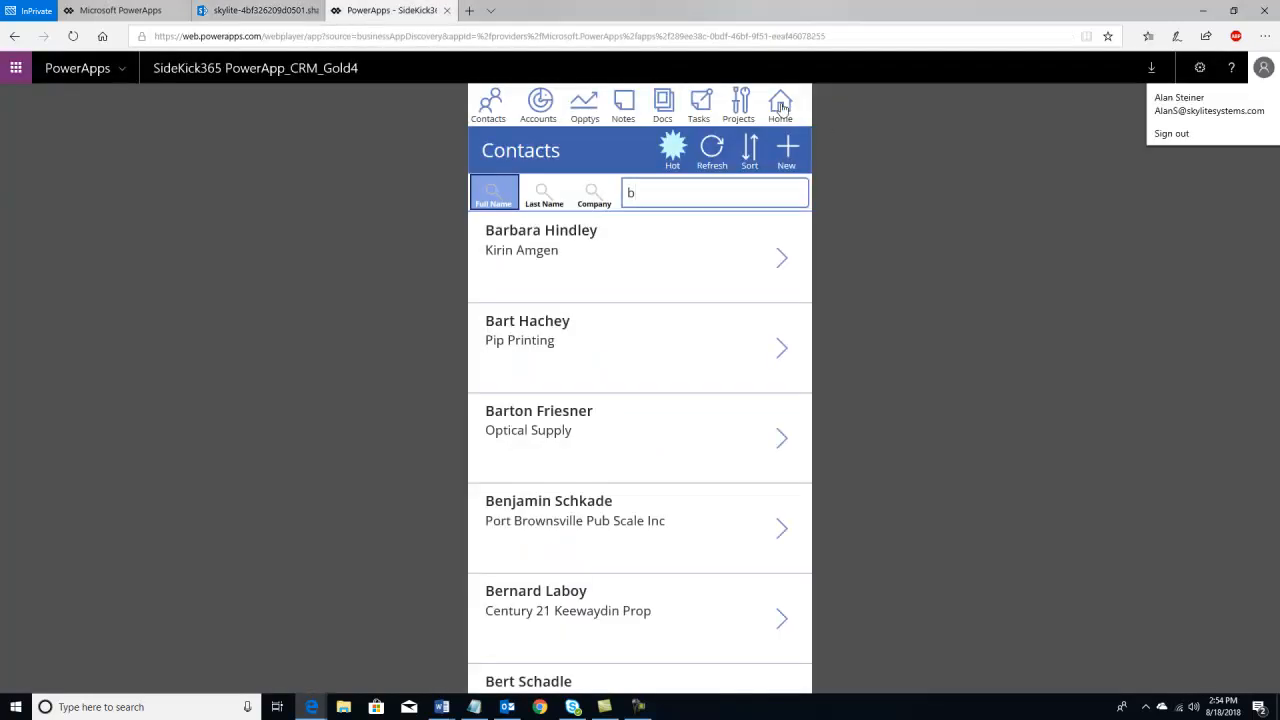